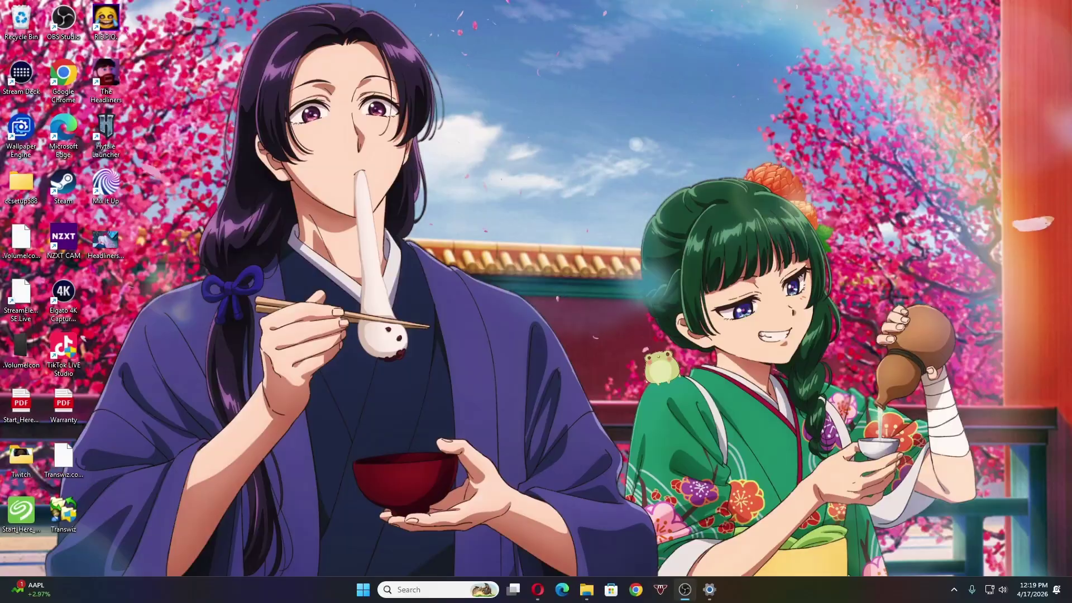
Step: Open Clipchamp and load the existing project Video Project 2
{"action": "left_click", "coordinate": [433, 590]}
{"action": "left_click", "coordinate": [451, 243]}
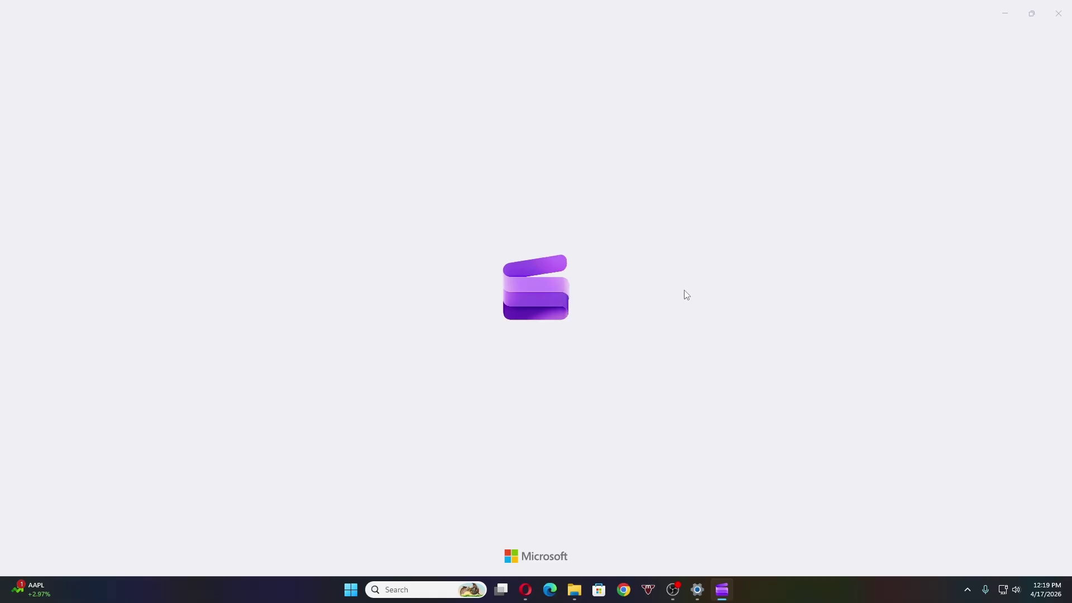
{"action": "scroll", "coordinate": [731, 233], "scroll_direction": "down", "scroll_amount": 5}
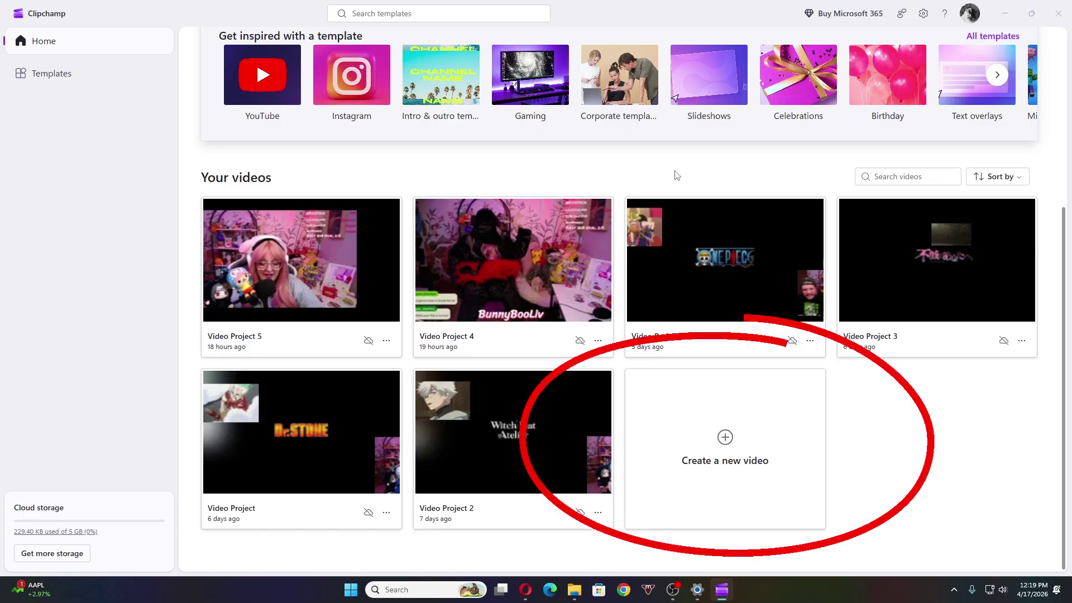
{"action": "left_click", "coordinate": [493, 423]}
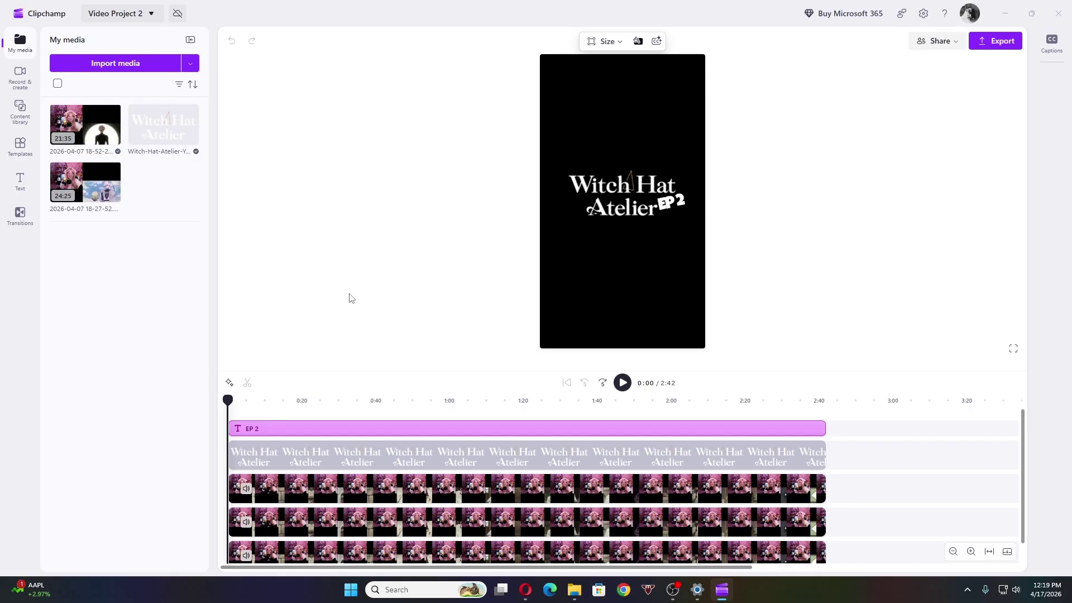
Step: Delete the three old recording clips from the timeline and change the episode text to EP 3
{"action": "left_click", "coordinate": [826, 542]}
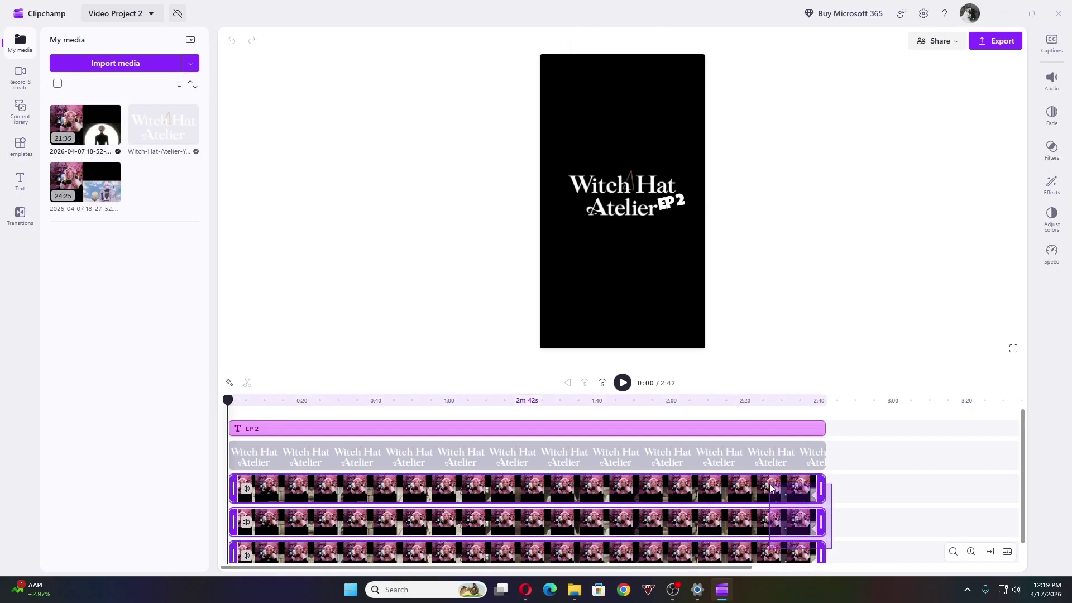
{"action": "key", "text": "Delete"}
{"action": "left_click", "coordinate": [620, 204]}
{"action": "left_click", "coordinate": [671, 202]}
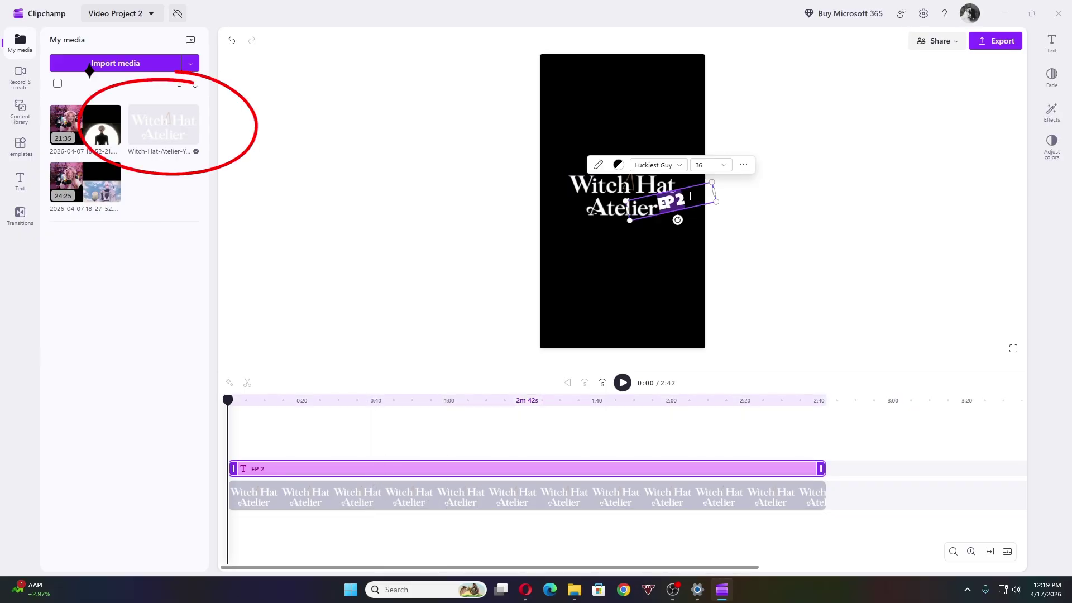
{"action": "key", "text": "BackSpace"}
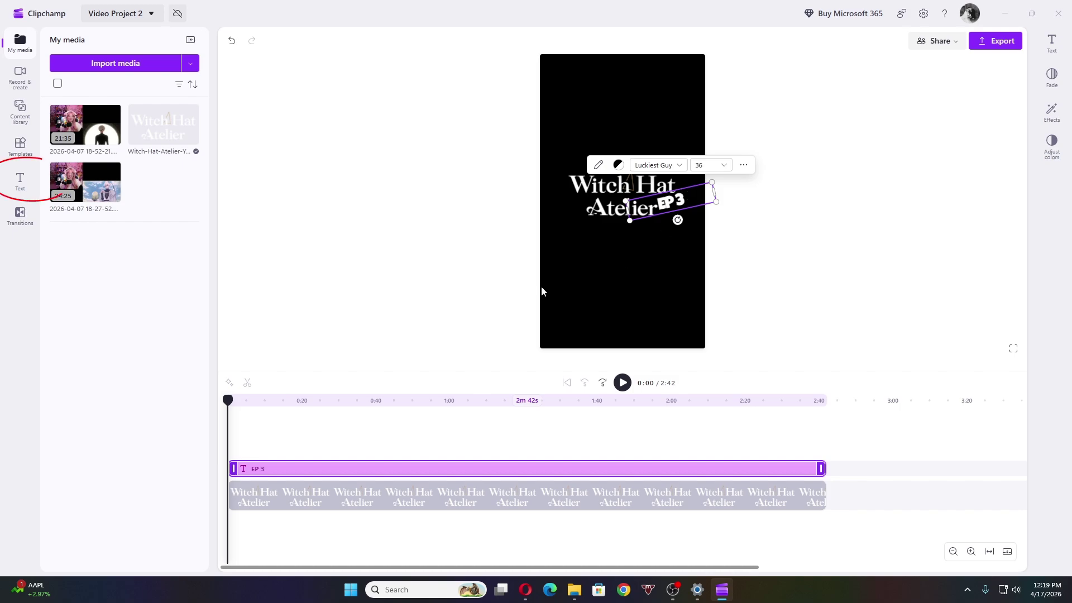
{"action": "left_click", "coordinate": [459, 287]}
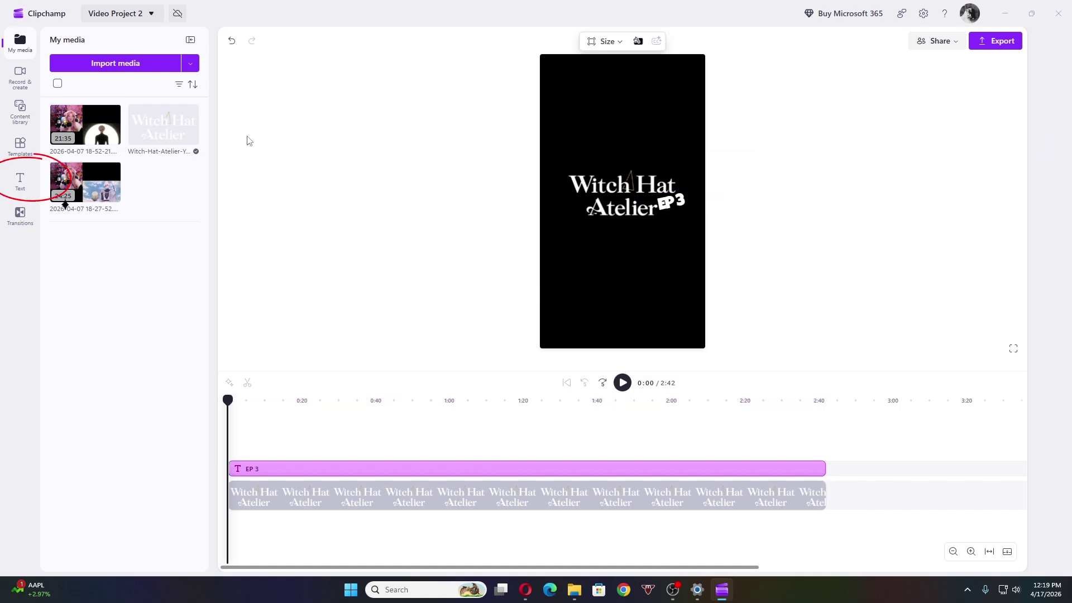
{"action": "left_click", "coordinate": [161, 67]}
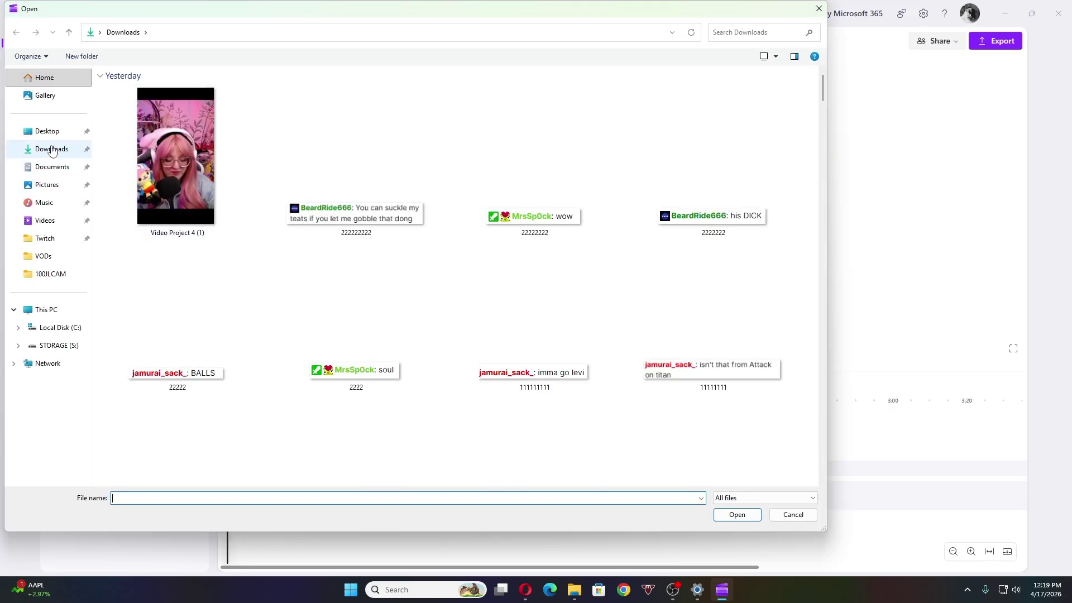
{"action": "left_click", "coordinate": [43, 256]}
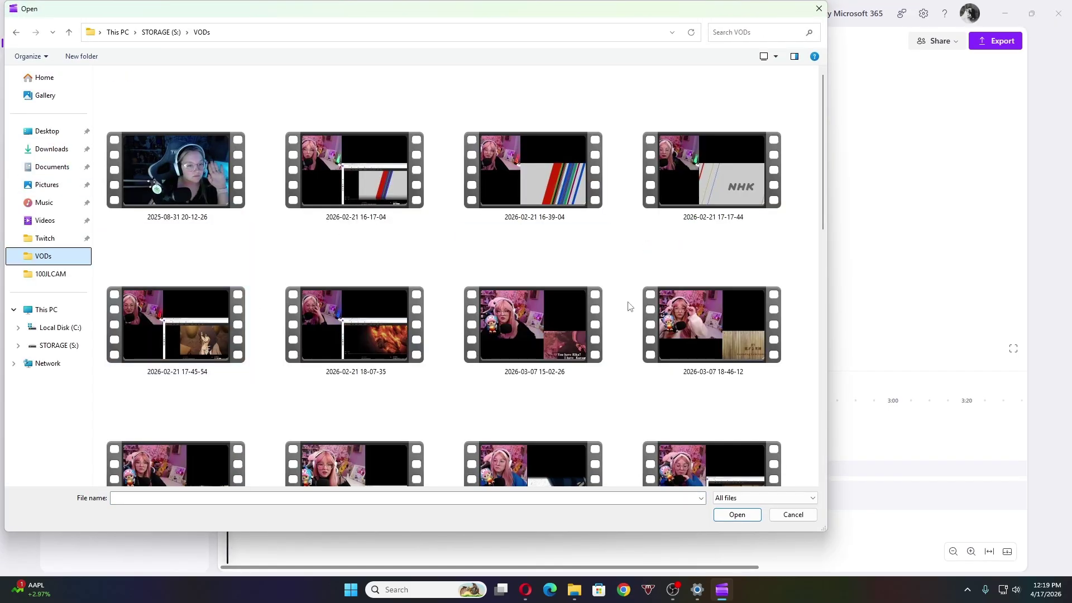
{"action": "scroll", "coordinate": [606, 304], "scroll_direction": "down", "scroll_amount": 5}
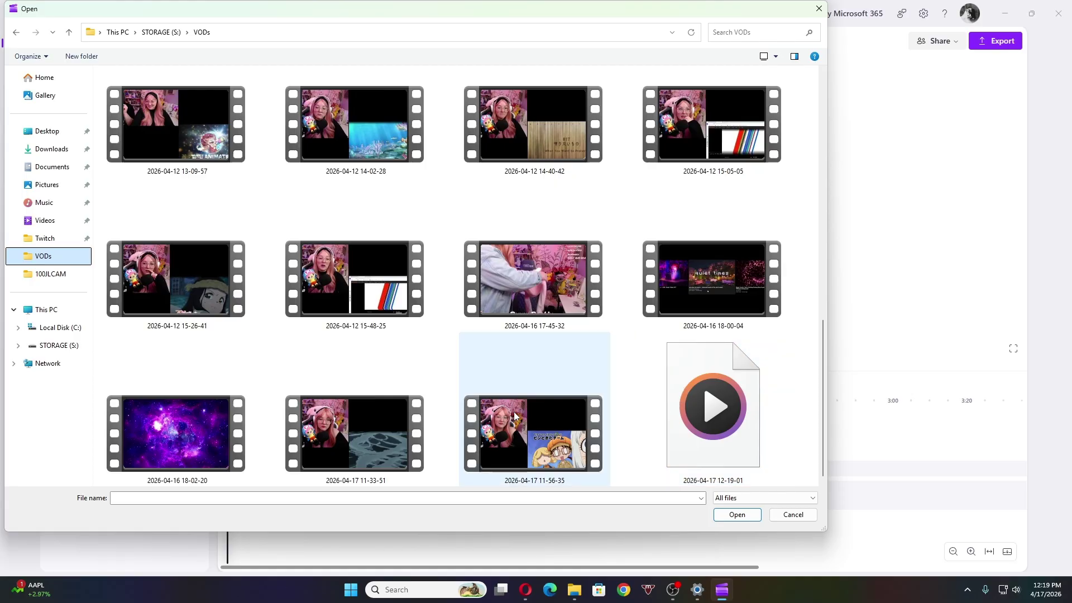
{"action": "left_click", "coordinate": [431, 453]}
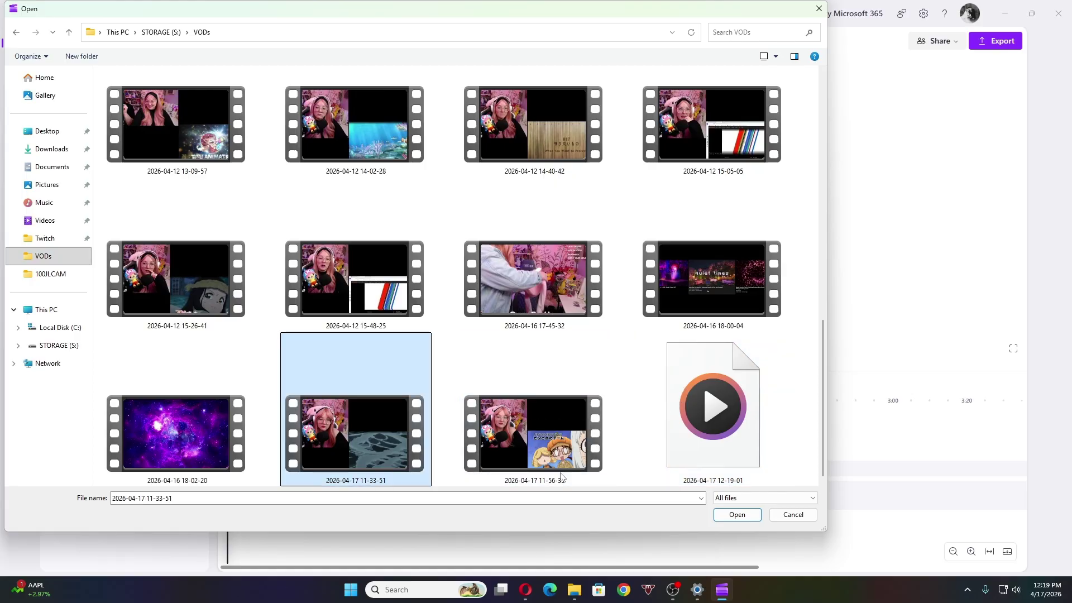
{"action": "left_click", "coordinate": [747, 517]}
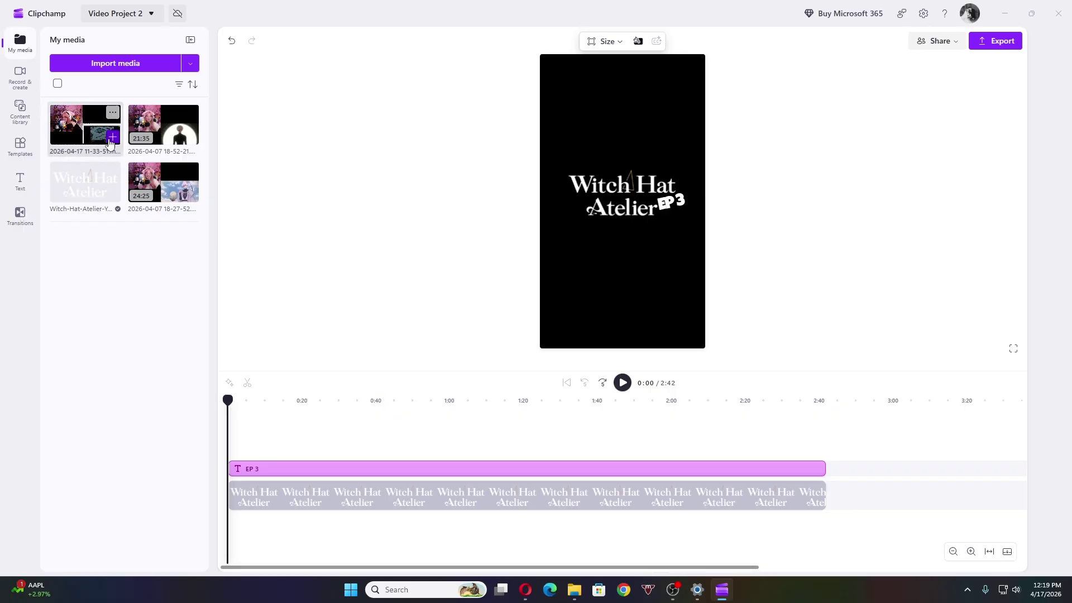
{"action": "left_click", "coordinate": [114, 112]}
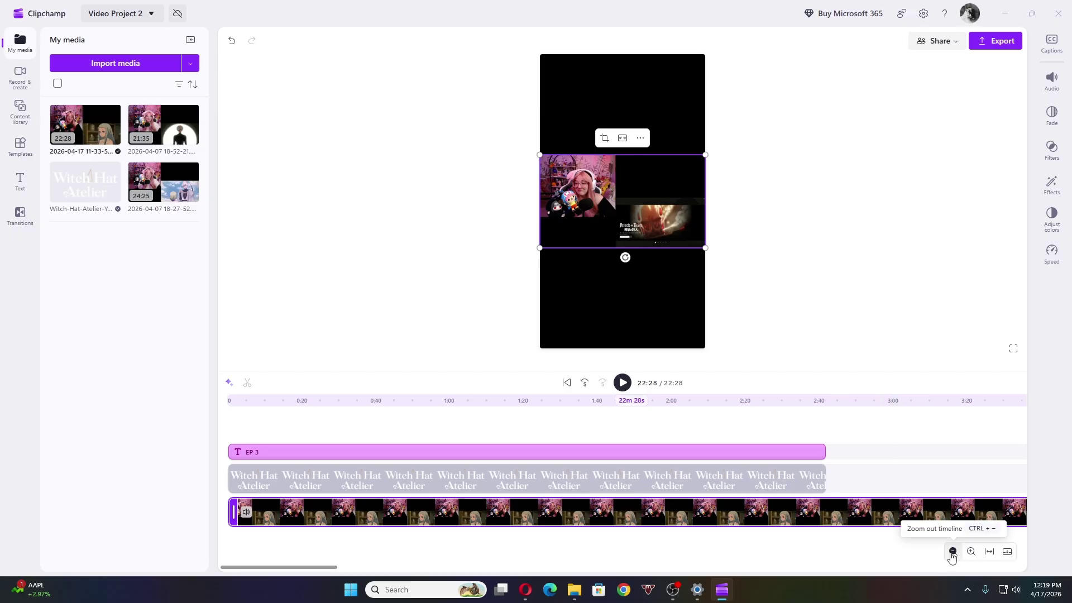
Step: Extend the EP 3 text and the Witch Hat Atelier logo to the end of the recording
{"action": "left_click", "coordinate": [953, 553]}
{"action": "left_click", "coordinate": [302, 490]}
{"action": "left_click_drag", "start_coordinate": [302, 490], "coordinate": [880, 490]}
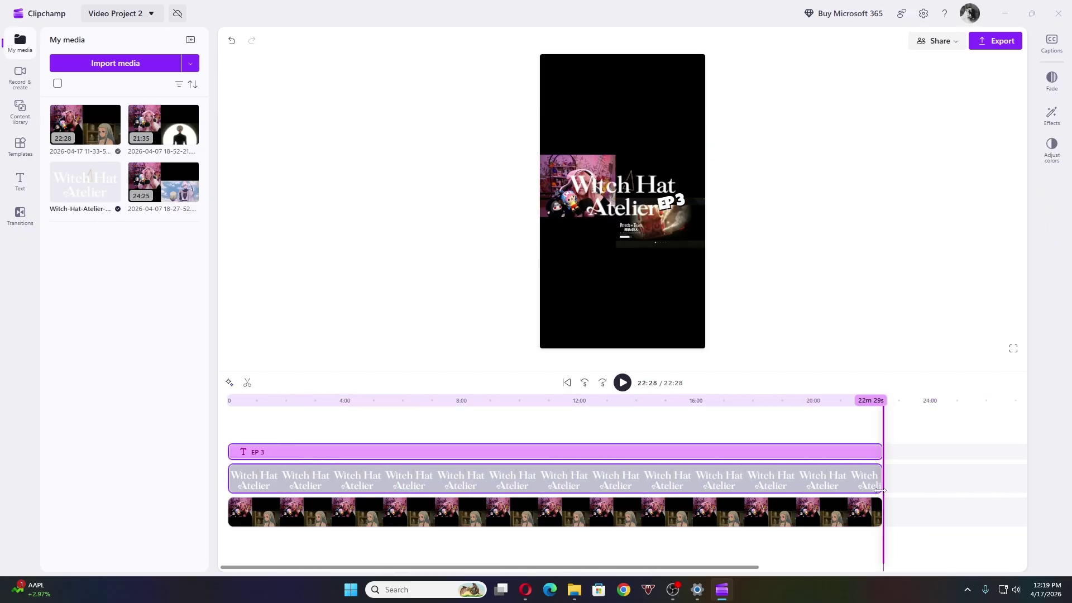
Step: Add a second full-length copy of the recording on its own track, aligned with the first
{"action": "left_click", "coordinate": [603, 511]}
{"action": "left_click_drag", "start_coordinate": [766, 530], "coordinate": [251, 538]}
{"action": "left_click_drag", "start_coordinate": [634, 533], "coordinate": [355, 534]}
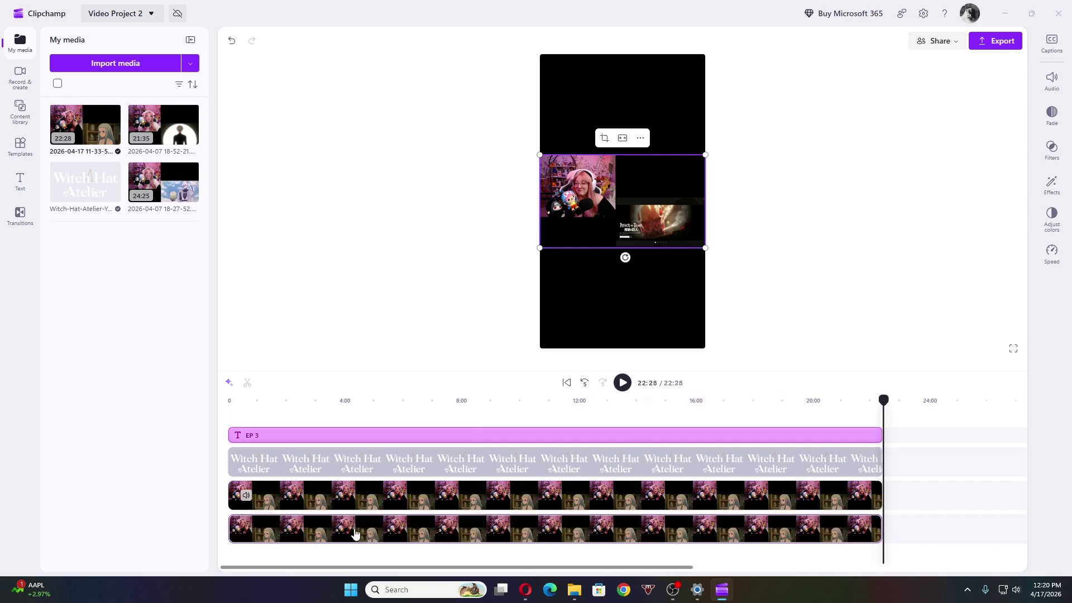
Step: Go to 15:26 and move the upper-track copy of the recording down into the lower part of the frame
{"action": "left_click", "coordinate": [344, 497]}
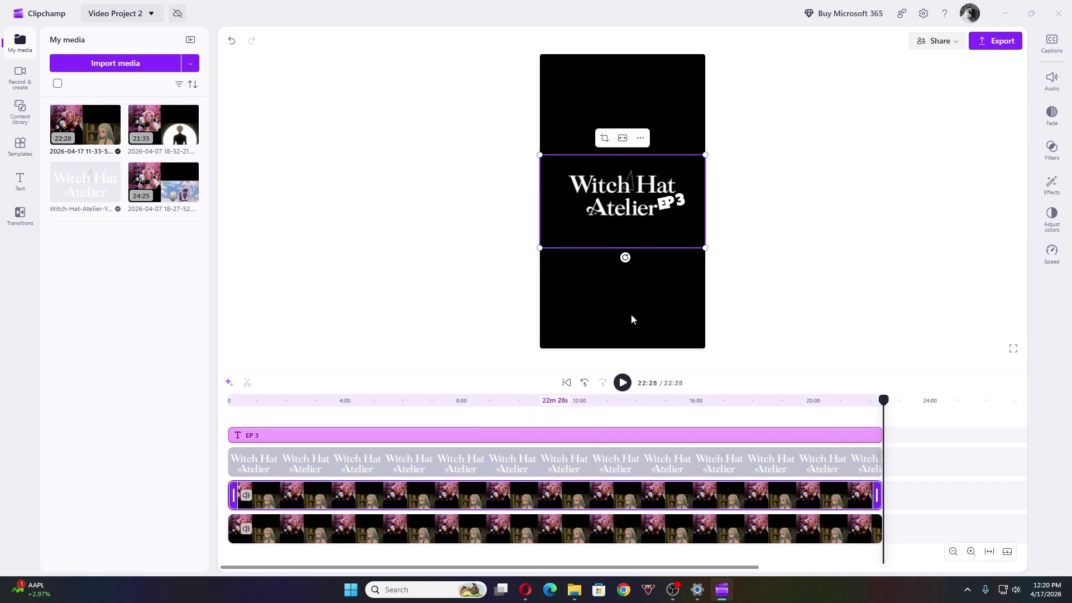
{"action": "left_click", "coordinate": [391, 412]}
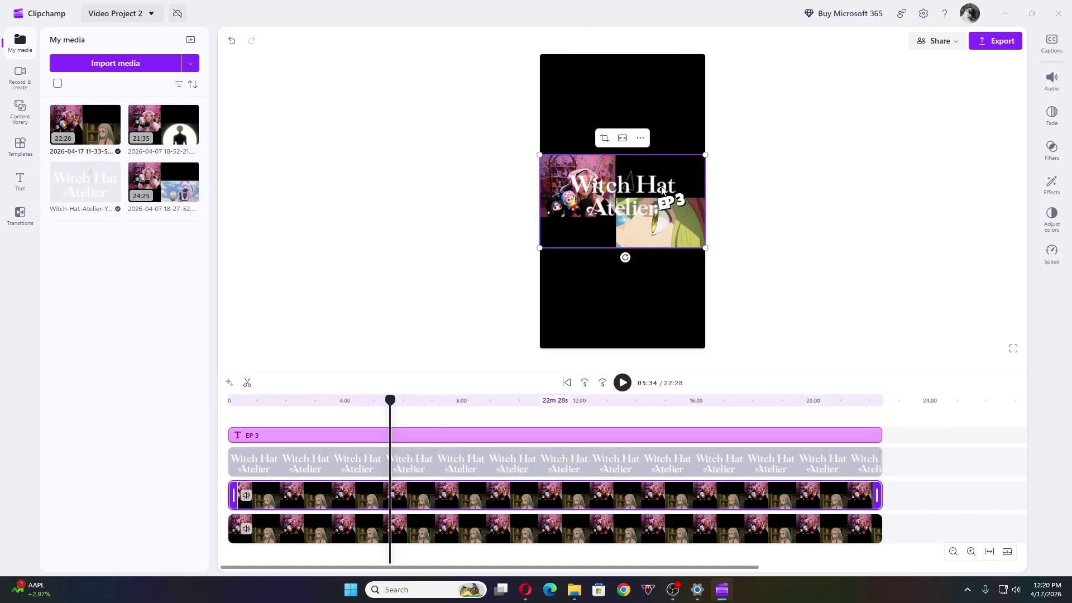
{"action": "key", "text": "ctrl+a"}
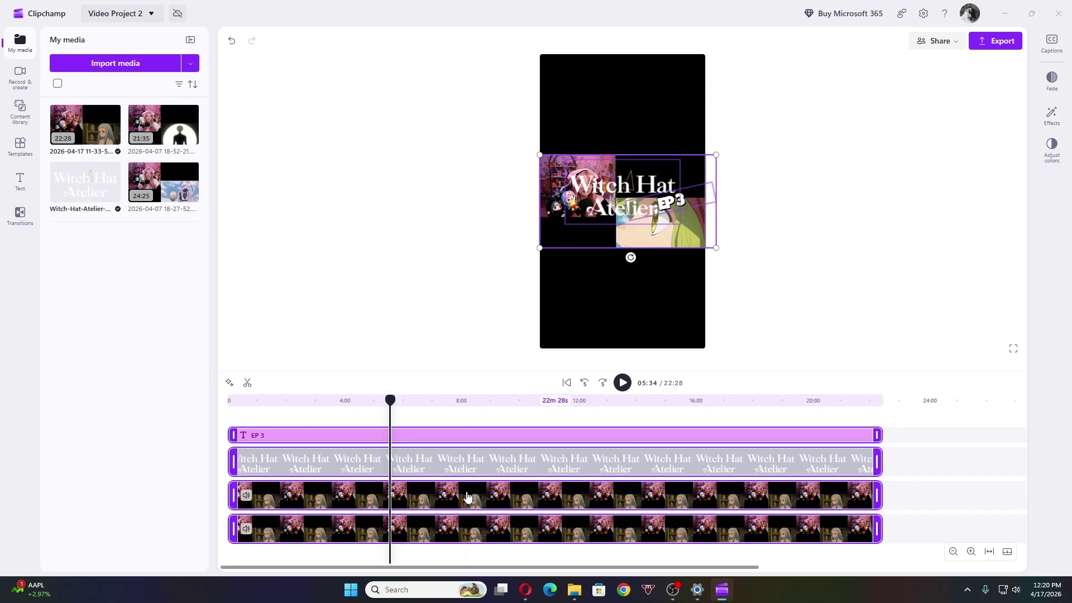
{"action": "left_click", "coordinate": [899, 502]}
{"action": "left_click", "coordinate": [678, 401]}
{"action": "left_click", "coordinate": [611, 503]}
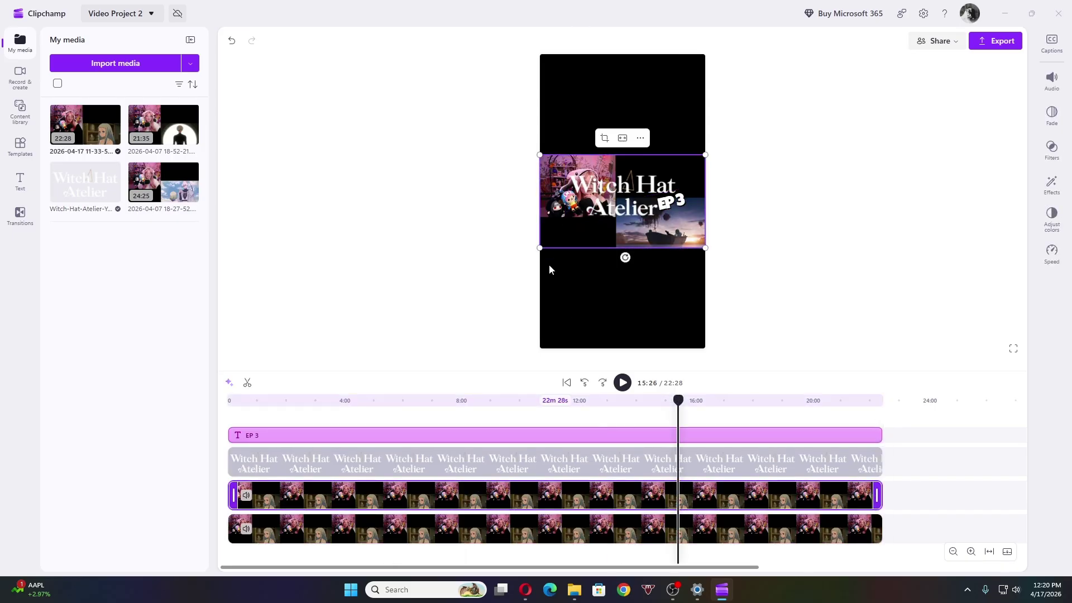
{"action": "left_click_drag", "start_coordinate": [550, 251], "coordinate": [551, 337]}
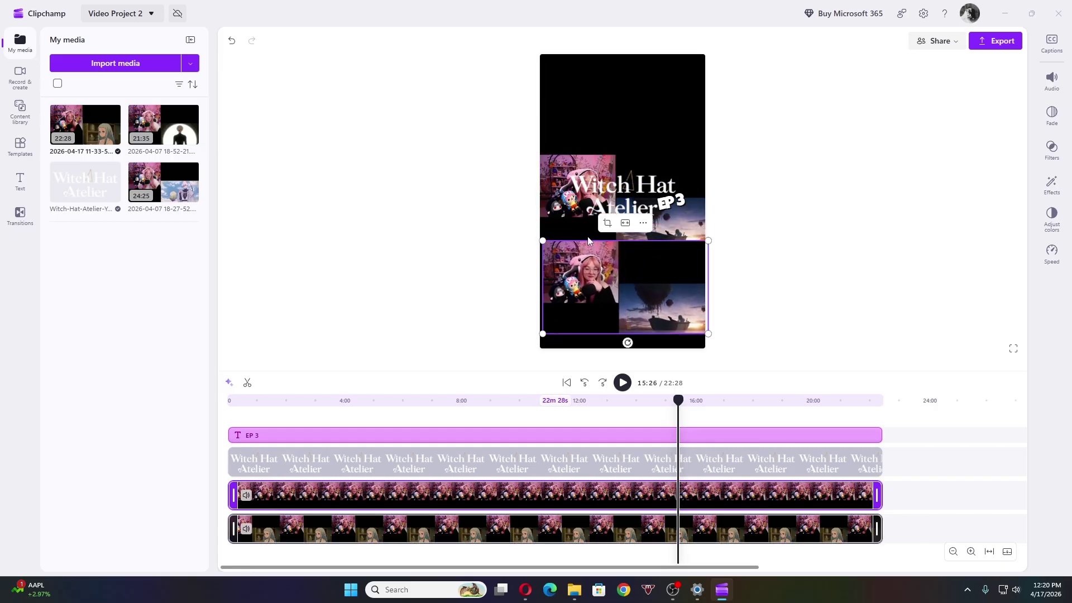
Step: Crop the upper-track copy so only the webcam picture remains
{"action": "left_click_drag", "start_coordinate": [710, 288], "coordinate": [610, 288]}
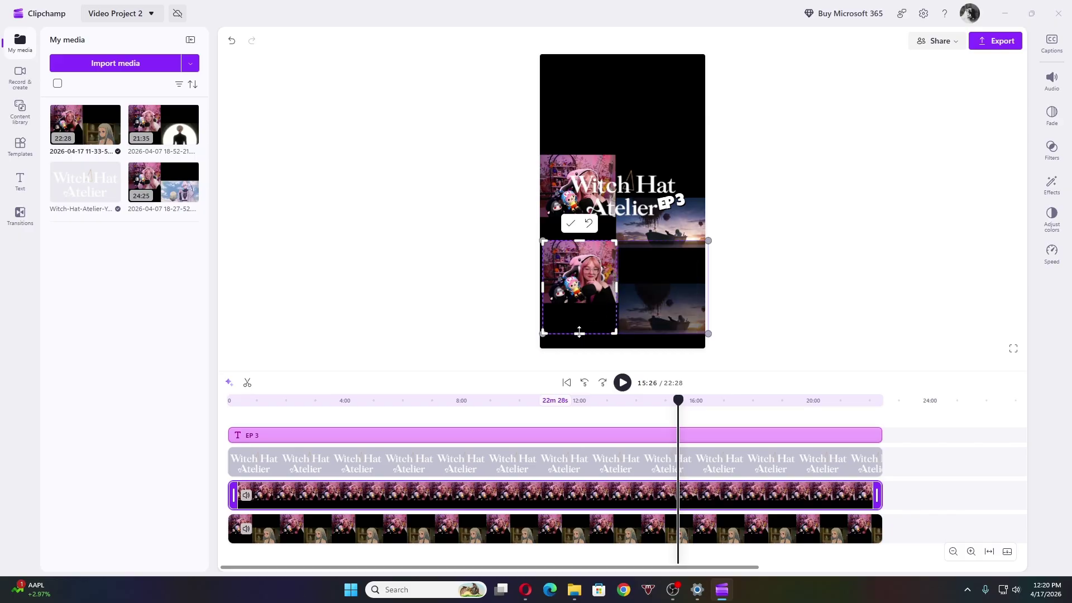
{"action": "left_click_drag", "start_coordinate": [579, 333], "coordinate": [589, 304]}
{"action": "left_click", "coordinate": [570, 223]}
Step: Size the webcam clip to the full frame width and align it with the bottom edge of the frame
{"action": "left_click_drag", "start_coordinate": [692, 139], "coordinate": [695, 221]}
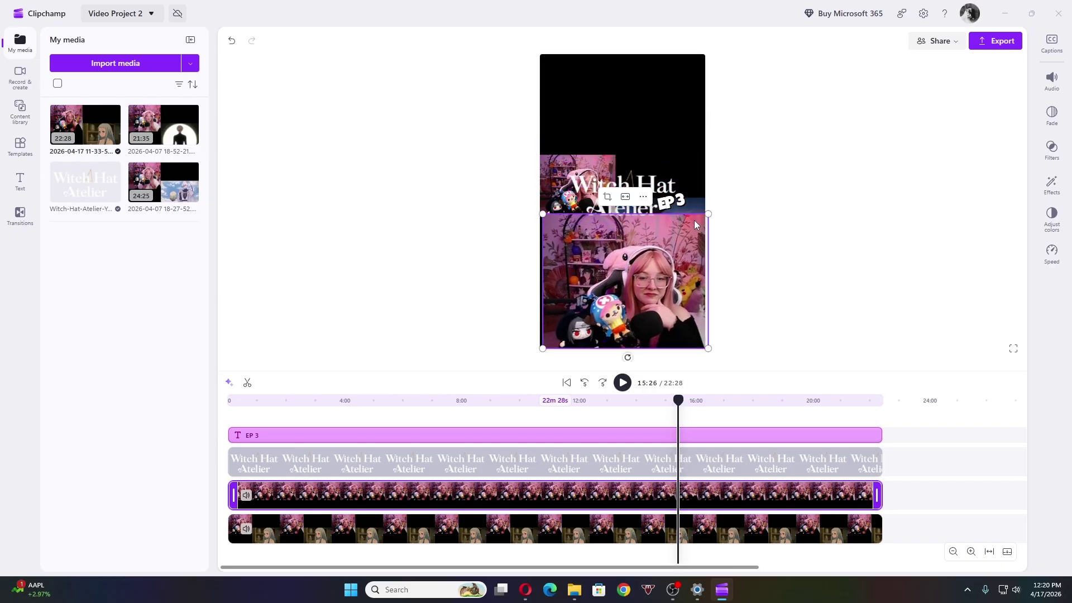
{"action": "left_click", "coordinate": [625, 198]}
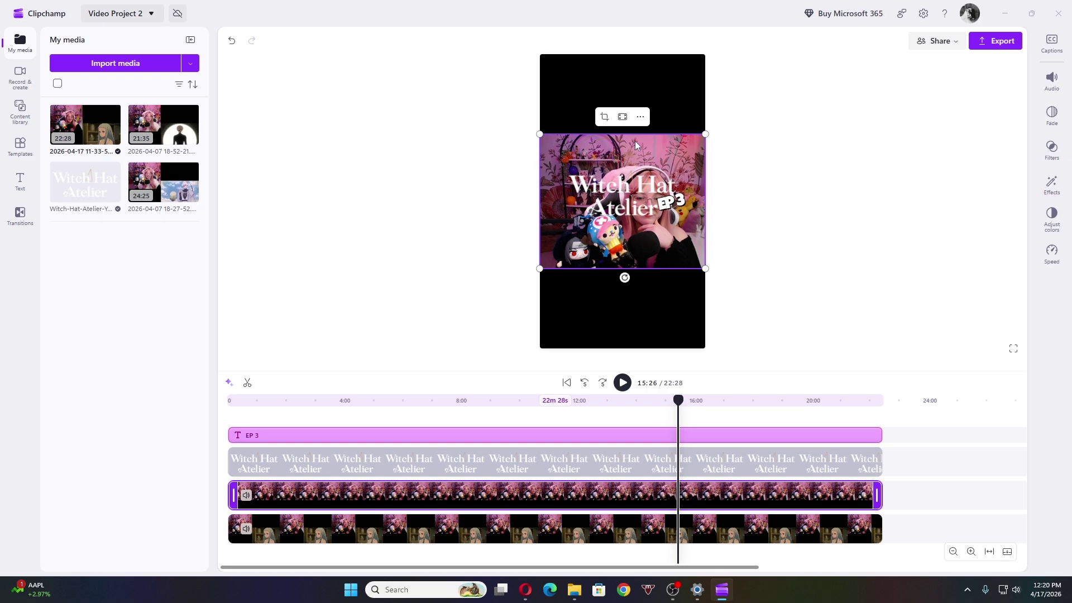
{"action": "left_click_drag", "start_coordinate": [551, 136], "coordinate": [552, 217]}
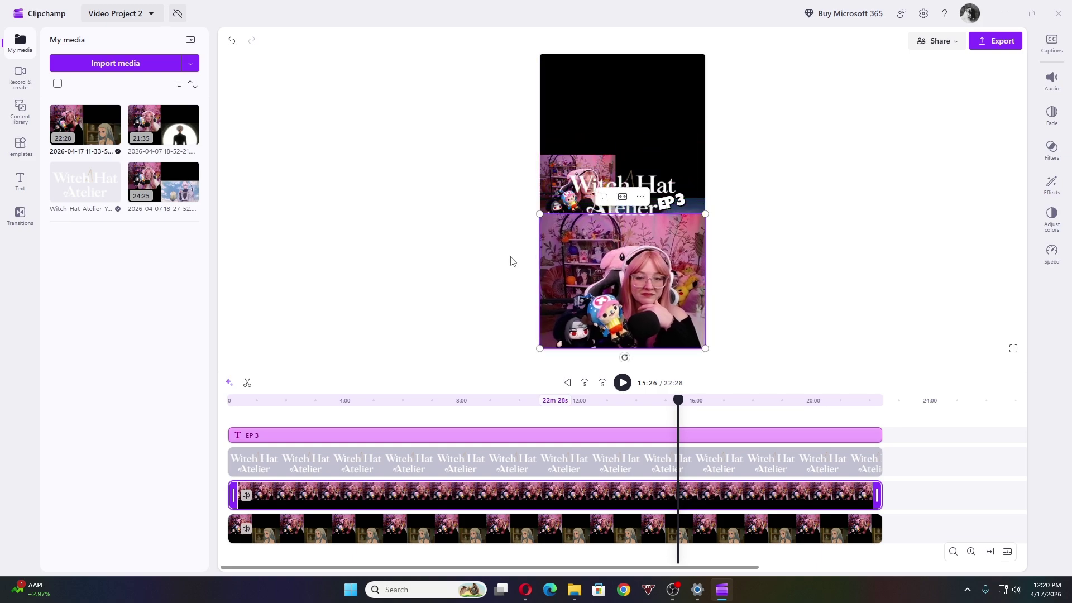
Step: At 9:21, crop the lower-track copy to the anime footage and place it full width above the logo
{"action": "left_click", "coordinate": [500, 400]}
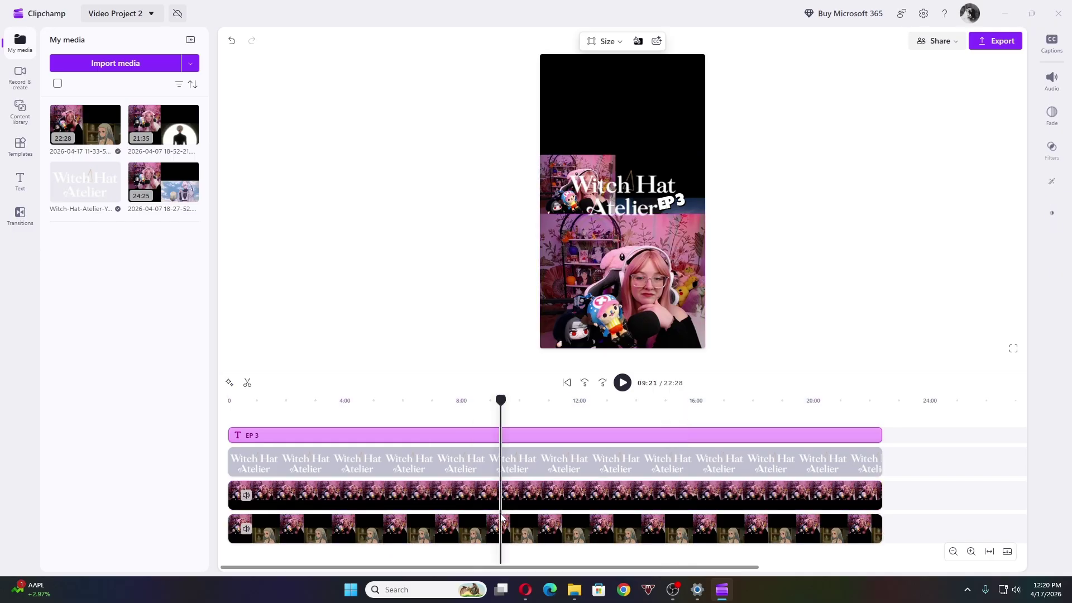
{"action": "left_click", "coordinate": [634, 154]}
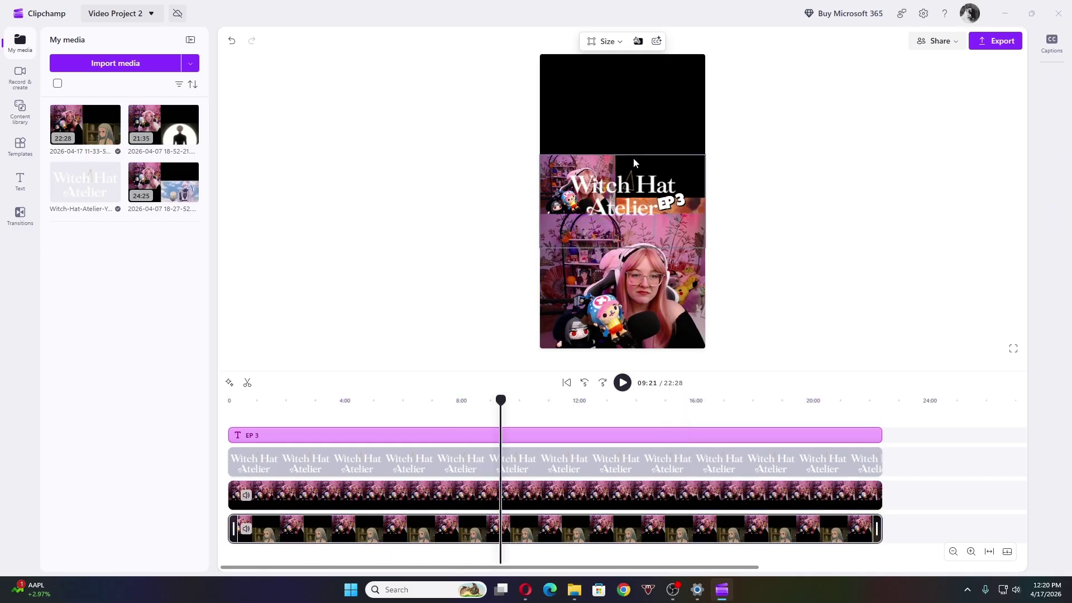
{"action": "left_click_drag", "start_coordinate": [637, 132], "coordinate": [635, 74]}
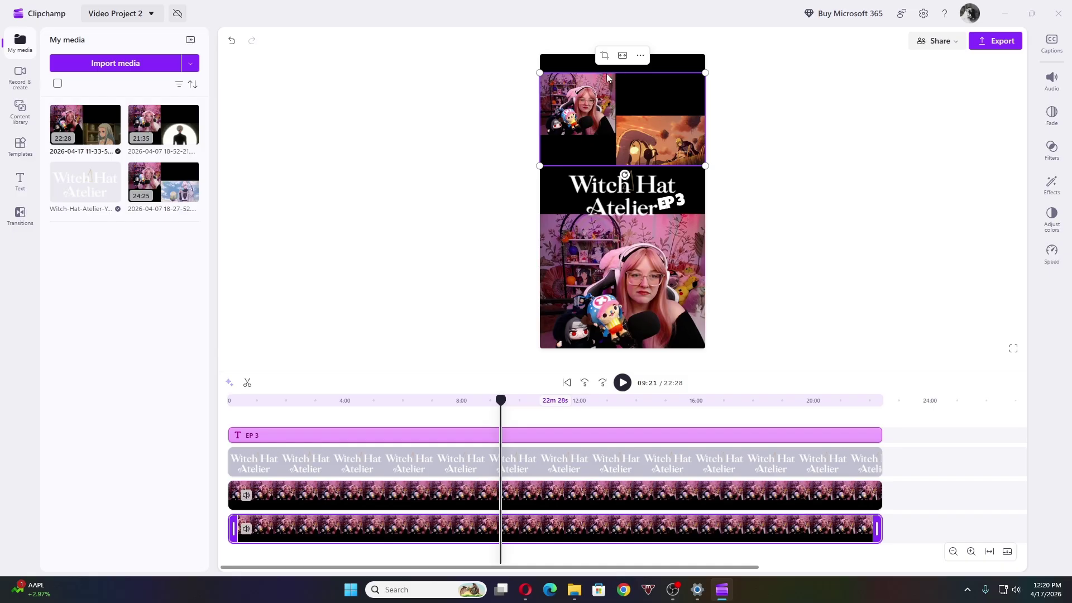
{"action": "left_click", "coordinate": [604, 56]}
{"action": "left_click_drag", "start_coordinate": [542, 116], "coordinate": [663, 116]}
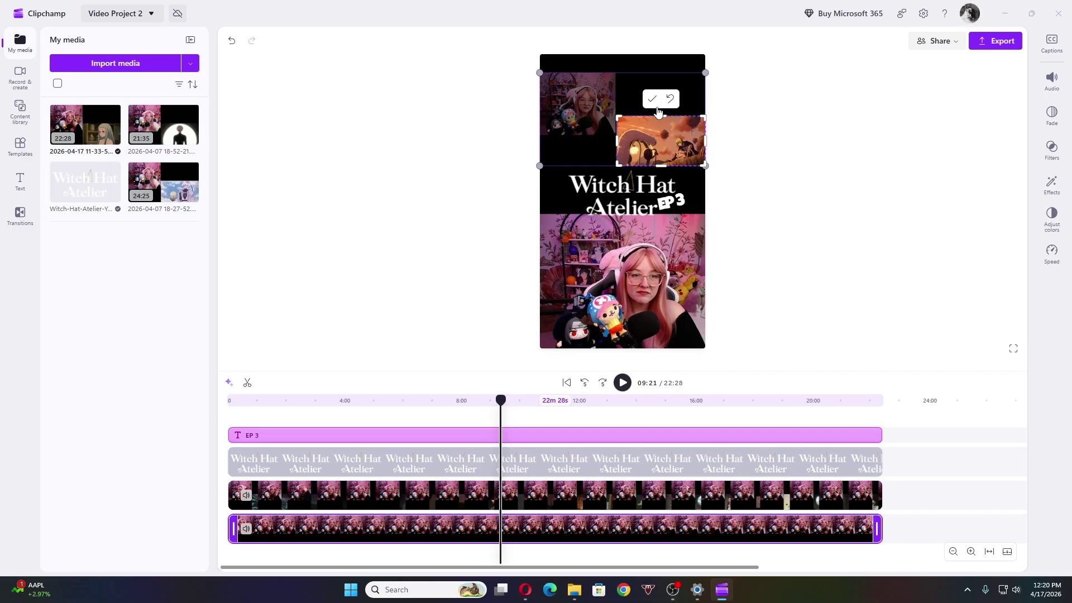
{"action": "left_click", "coordinate": [653, 99]}
{"action": "left_click_drag", "start_coordinate": [647, 157], "coordinate": [645, 81]}
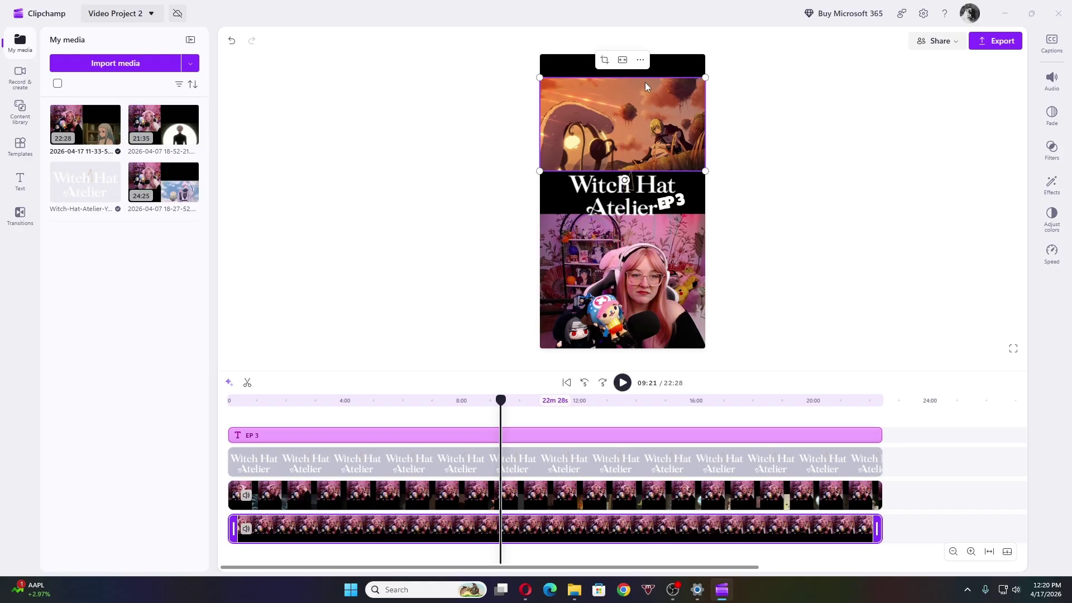
Step: Nudge the webcam clip slightly down and the anime clip slightly up to leave room for the logo
{"action": "left_click", "coordinate": [620, 247]}
{"action": "left_click_drag", "start_coordinate": [620, 247], "coordinate": [647, 256]}
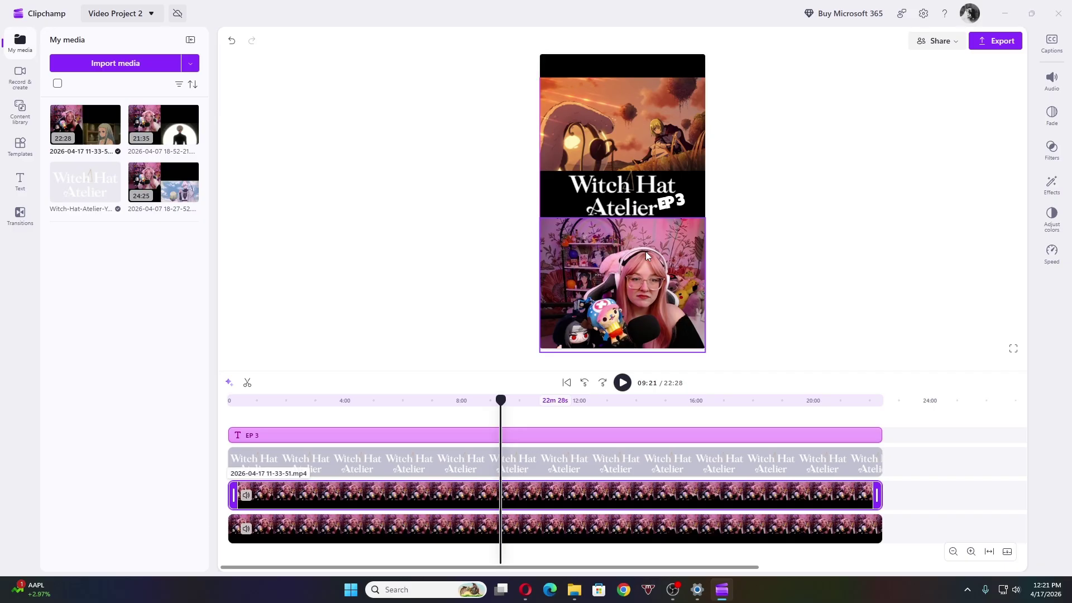
{"action": "left_click", "coordinate": [658, 103]}
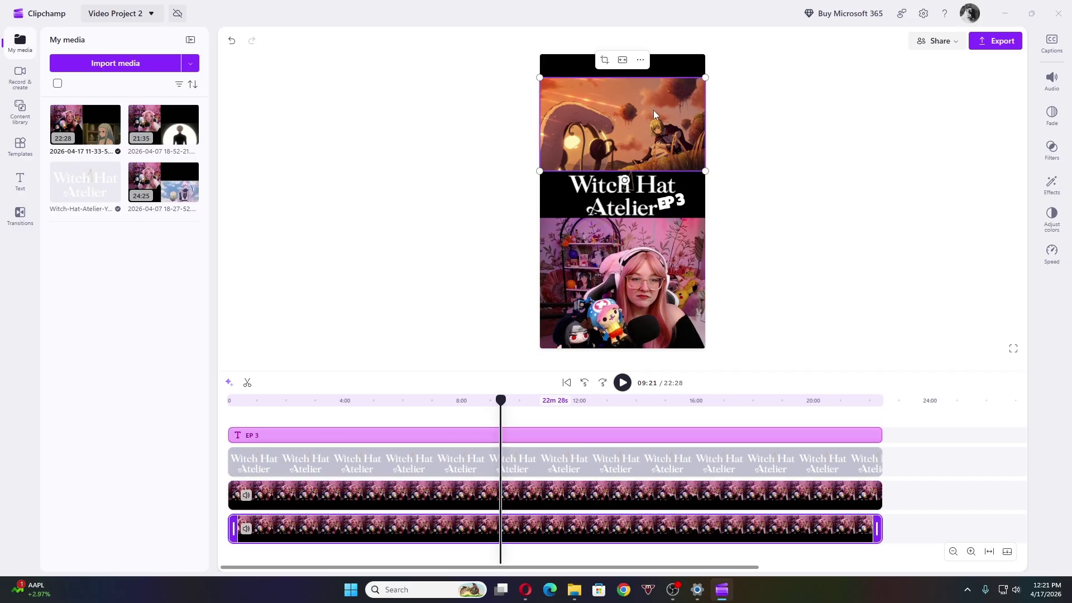
{"action": "left_click_drag", "start_coordinate": [653, 109], "coordinate": [653, 108]}
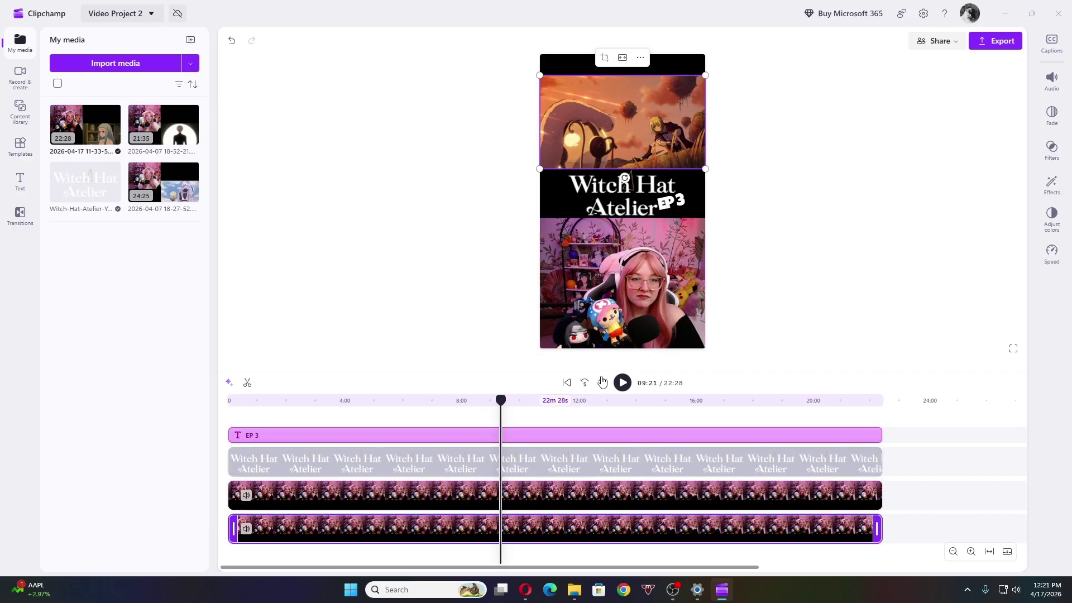
Step: Add another copy of the cropped anime clip on a new lowest track and apply the Blur effect to it
{"action": "left_click_drag", "start_coordinate": [452, 523], "coordinate": [260, 568]}
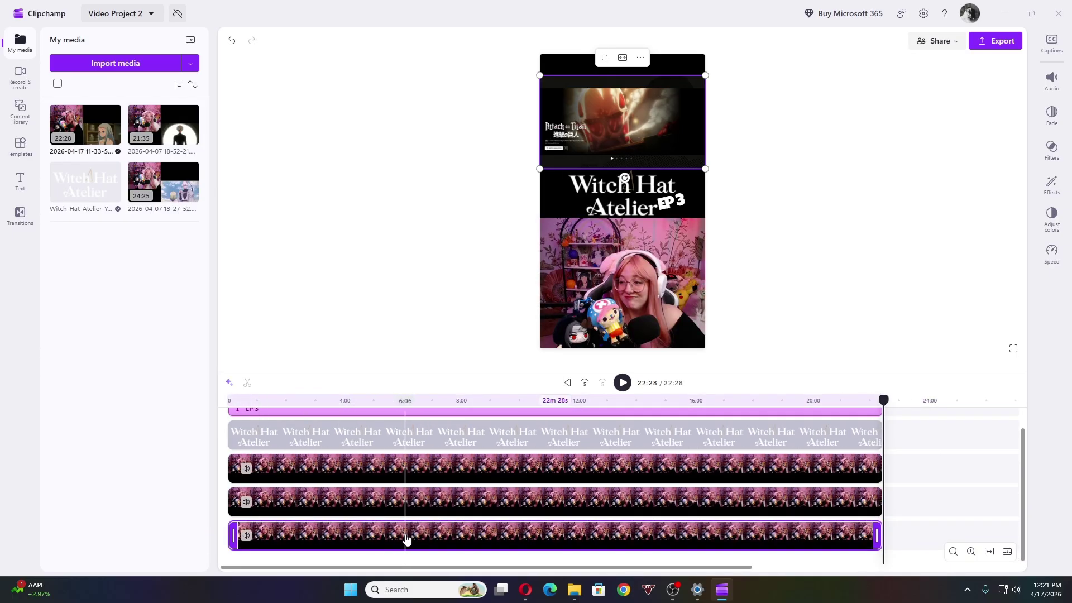
{"action": "left_click", "coordinate": [1050, 156]}
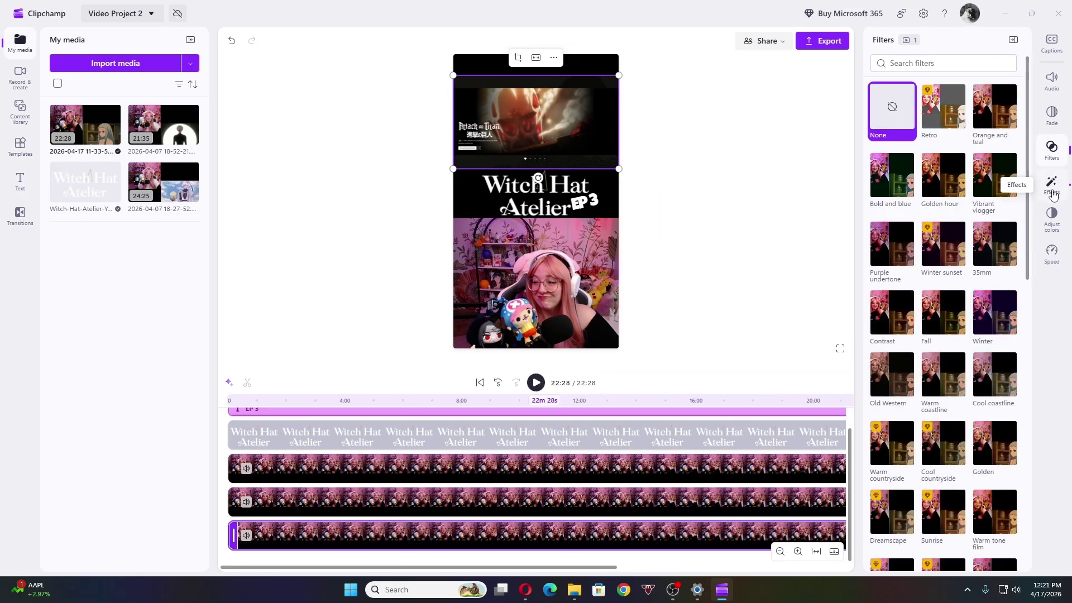
{"action": "left_click", "coordinate": [1052, 184]}
{"action": "left_click", "coordinate": [950, 373]}
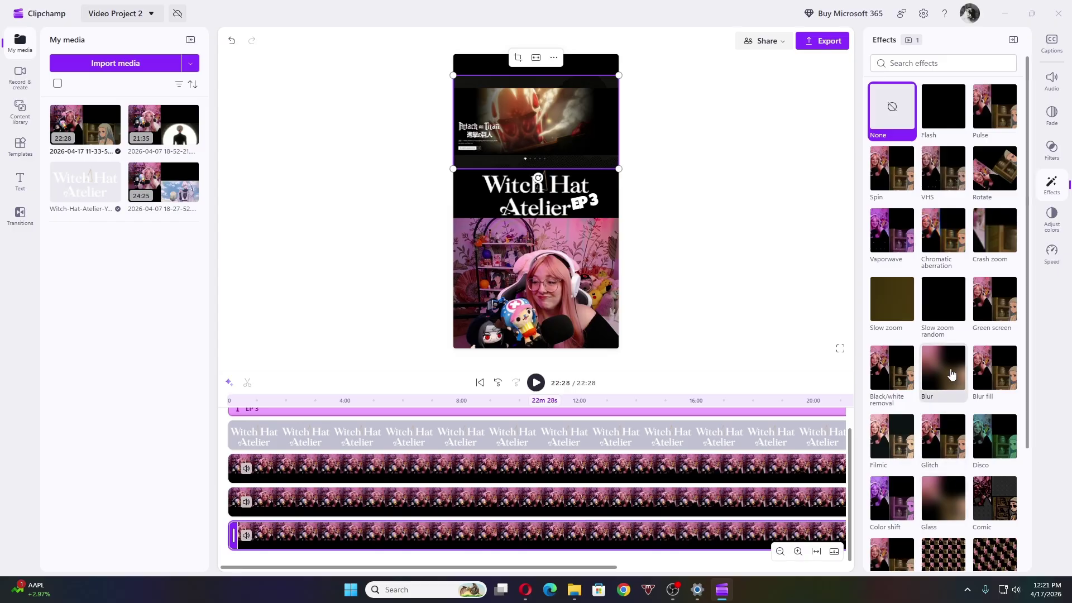
Step: Enlarge the blurred lowest-track clip to fill the frame behind the anime and logo, and check the layout at 6:44
{"action": "left_click_drag", "start_coordinate": [619, 168], "coordinate": [650, 202]}
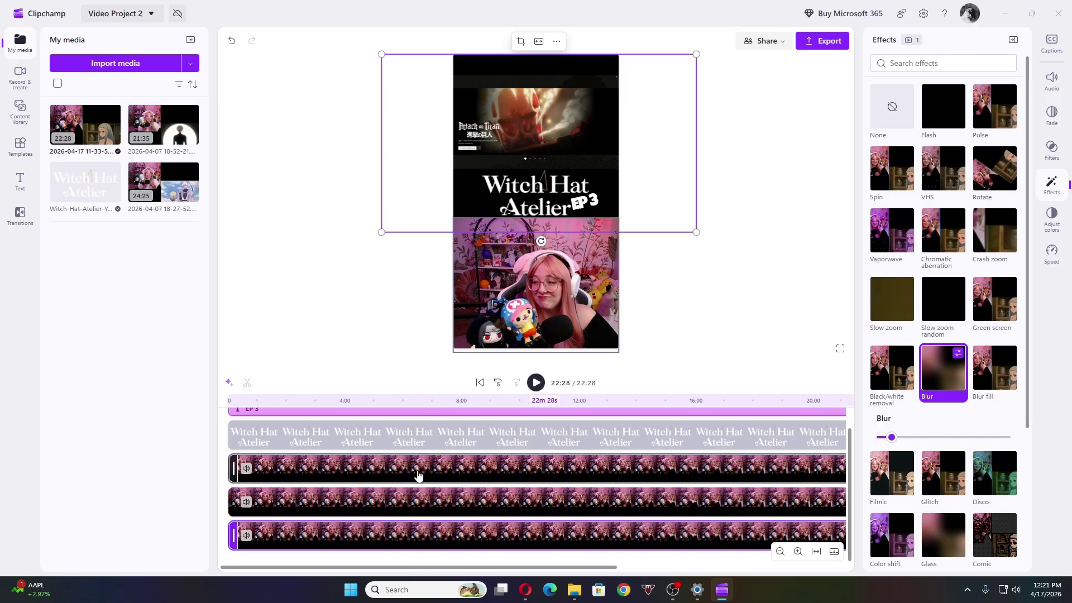
{"action": "scroll", "coordinate": [421, 447], "scroll_direction": "up", "scroll_amount": 1}
{"action": "left_click", "coordinate": [424, 415]}
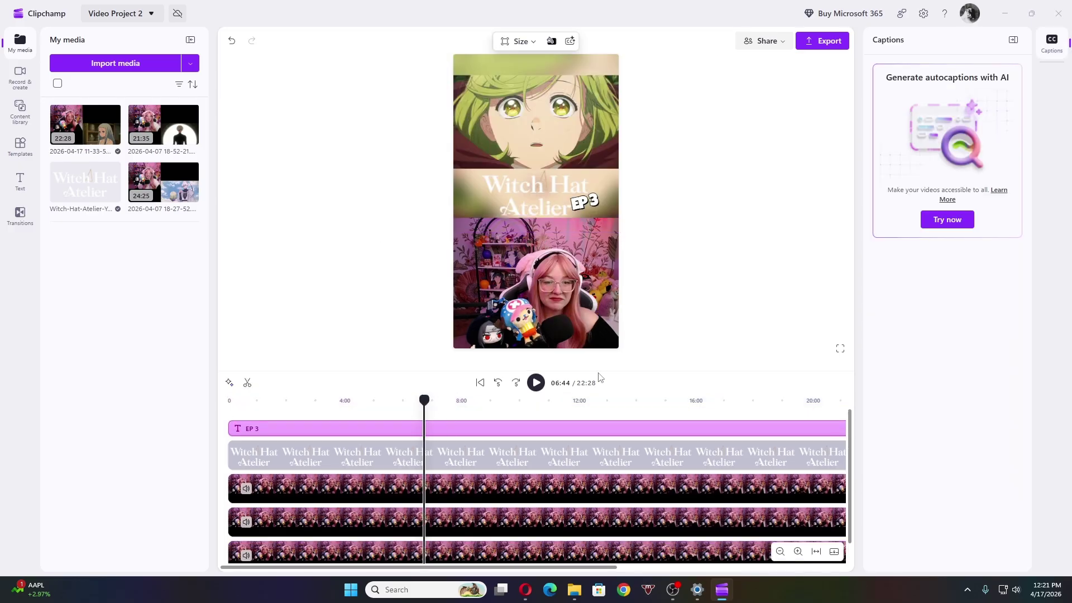
{"action": "left_click", "coordinate": [1015, 42]}
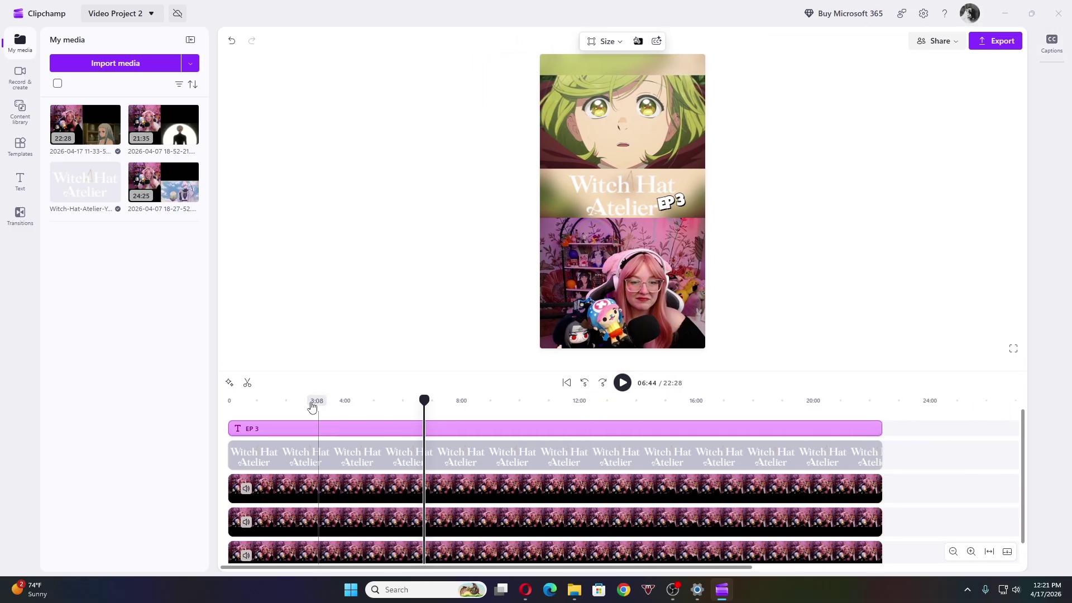
Step: Play the video from the beginning and seek through the opening to find the trim point, pausing at 0:17
{"action": "left_click_drag", "start_coordinate": [241, 413], "coordinate": [228, 401]}
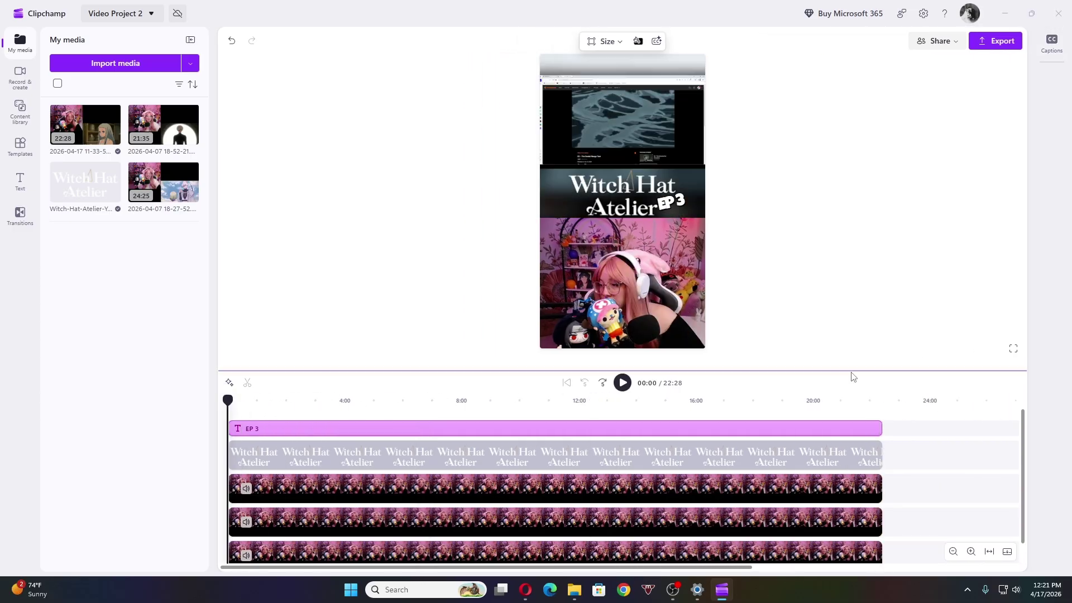
{"action": "left_click", "coordinate": [621, 383]}
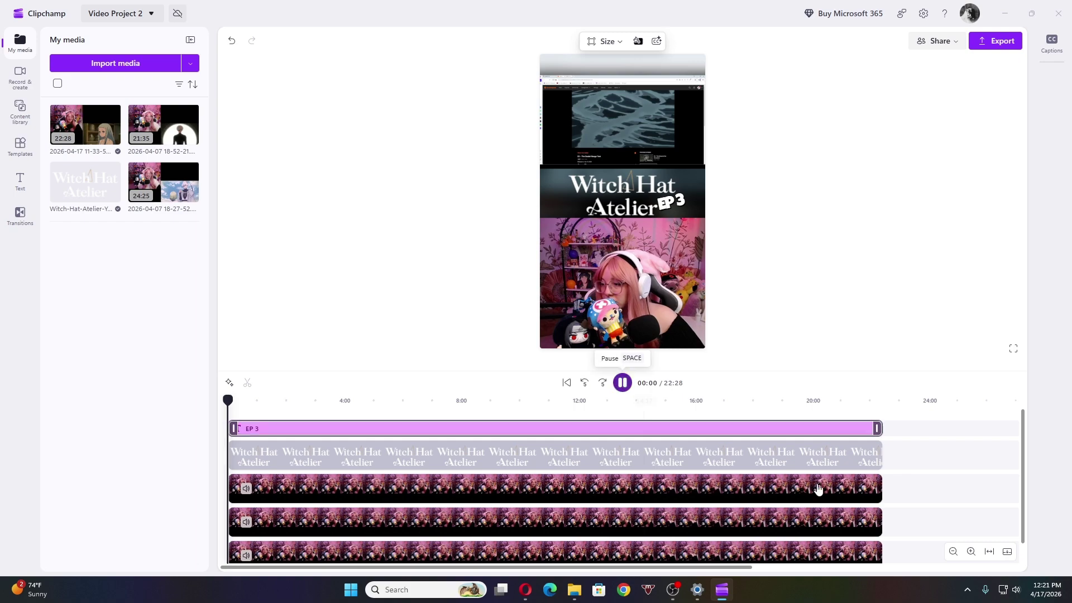
{"action": "left_click", "coordinate": [971, 551]}
{"action": "left_click", "coordinate": [603, 383]}
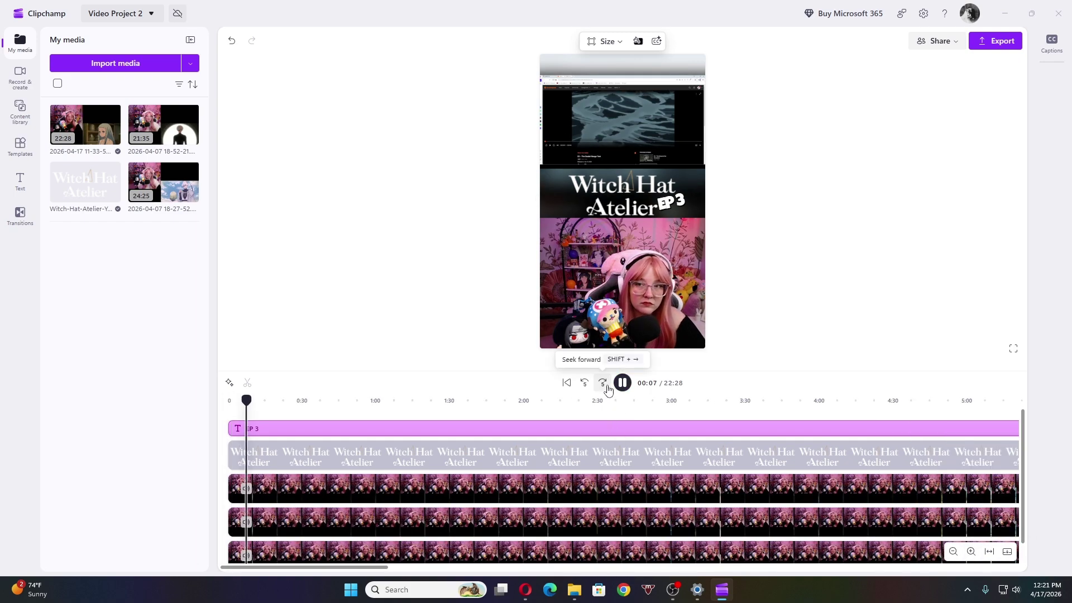
{"action": "left_click", "coordinate": [603, 384]}
{"action": "left_click", "coordinate": [603, 383]}
{"action": "left_click", "coordinate": [604, 384]}
{"action": "left_click", "coordinate": [603, 384]}
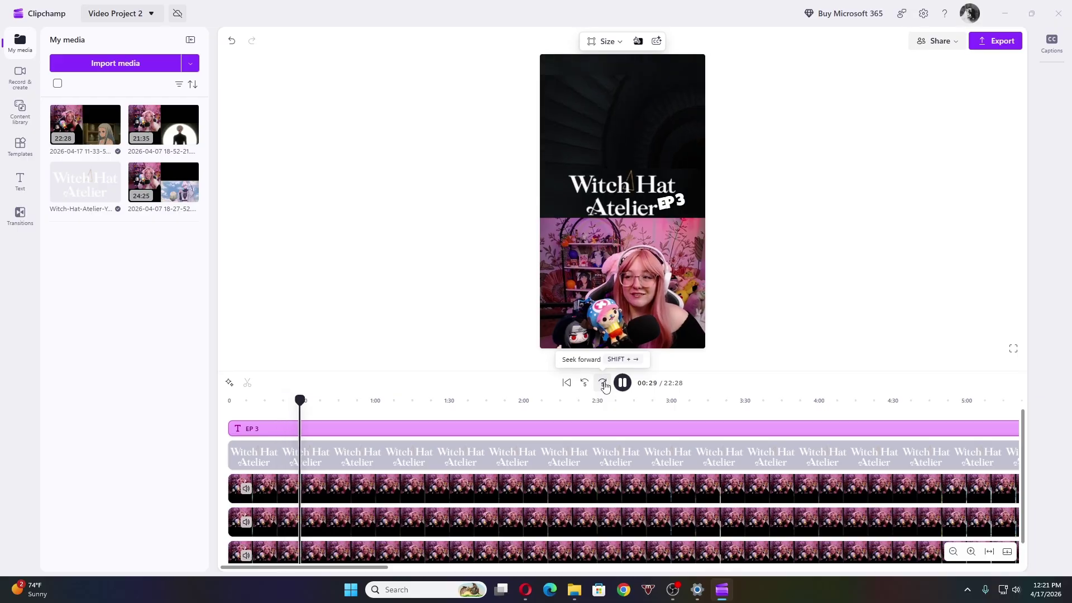
{"action": "left_click", "coordinate": [584, 384]}
{"action": "left_click", "coordinate": [585, 384]}
{"action": "left_click", "coordinate": [585, 384]}
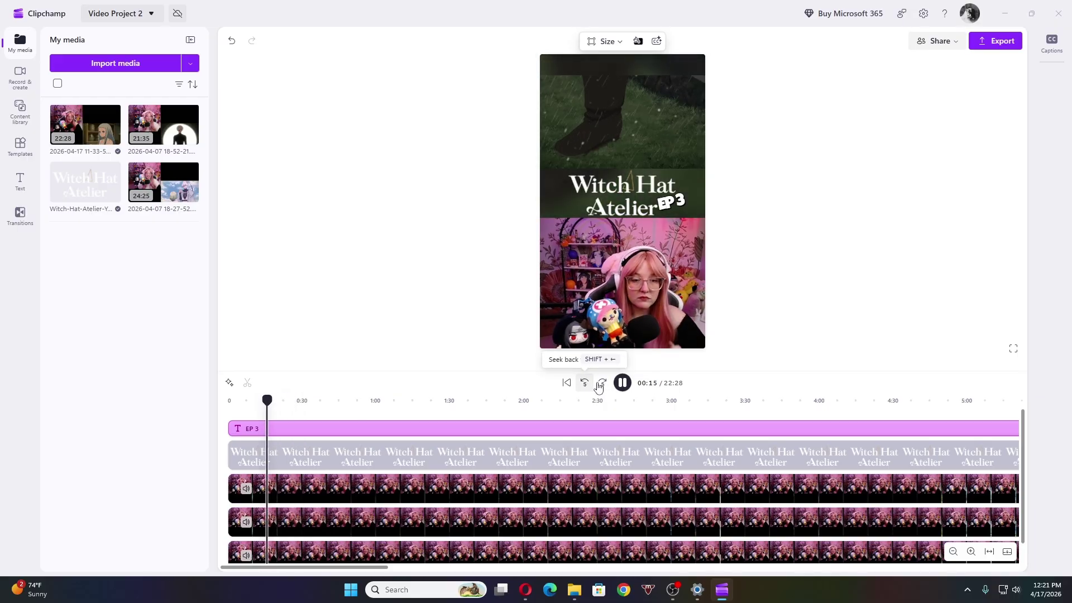
{"action": "left_click", "coordinate": [623, 384]}
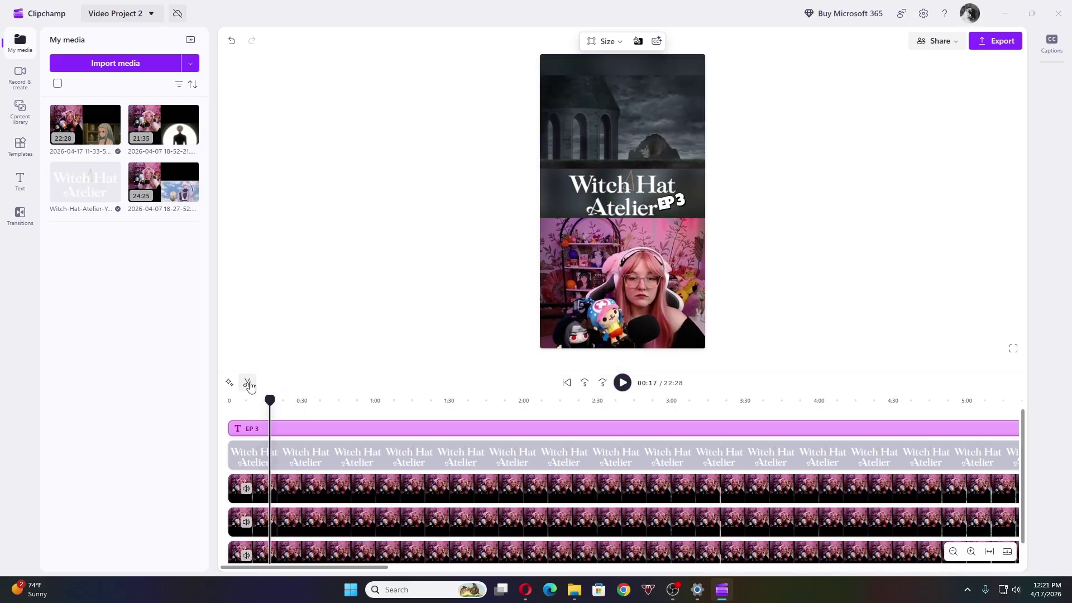
Step: Split all tracks at 0:17 and delete the segments before the cut
{"action": "left_click", "coordinate": [248, 384]}
{"action": "left_click_drag", "start_coordinate": [241, 436], "coordinate": [239, 550]}
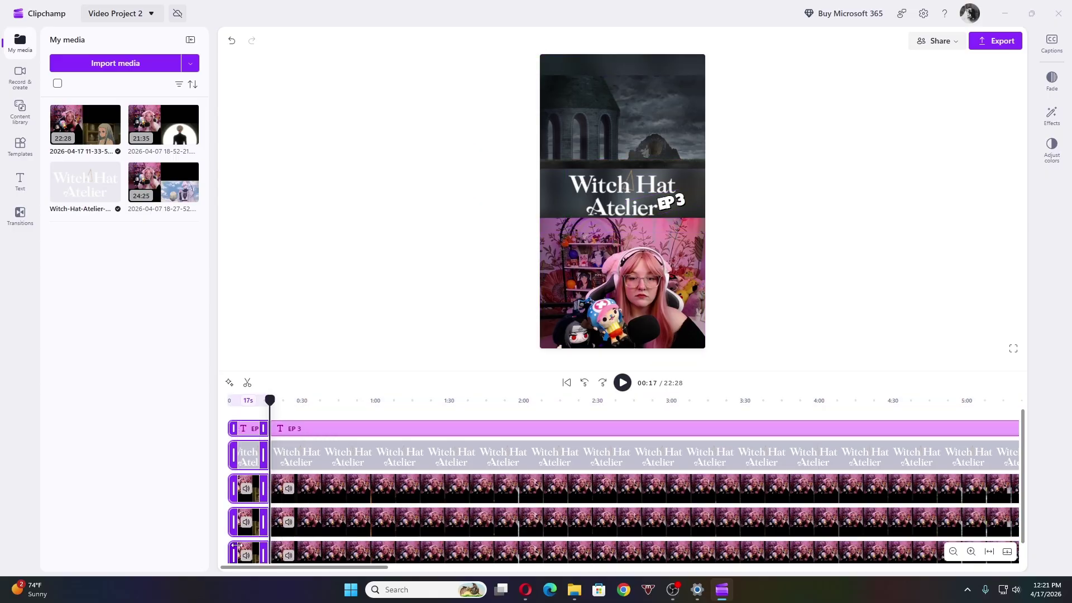
{"action": "key", "text": "Delete"}
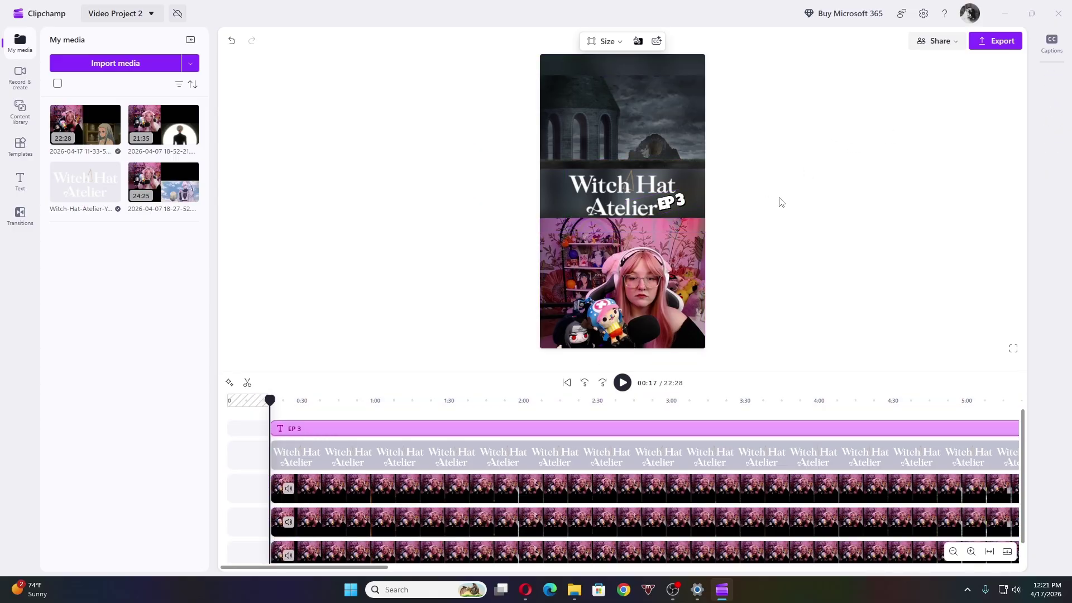
Step: Split all tracks at 1:44 and delete everything after the cut
{"action": "left_click", "coordinate": [585, 383]}
{"action": "left_click", "coordinate": [484, 400]}
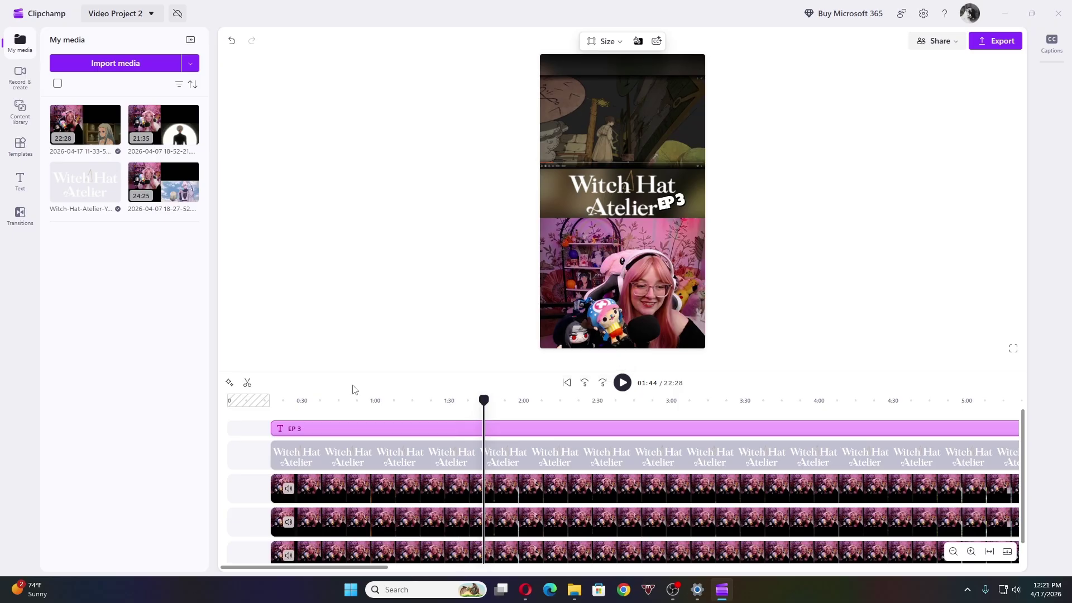
{"action": "left_click", "coordinate": [247, 383]}
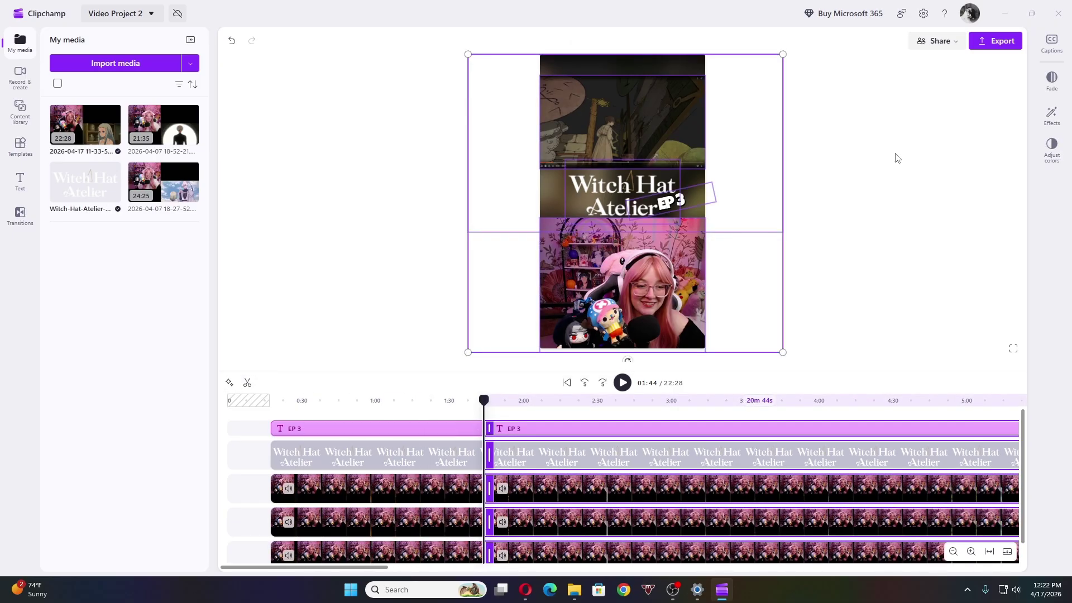
{"action": "left_click_drag", "start_coordinate": [523, 423], "coordinate": [581, 561]}
{"action": "key", "text": "Delete"}
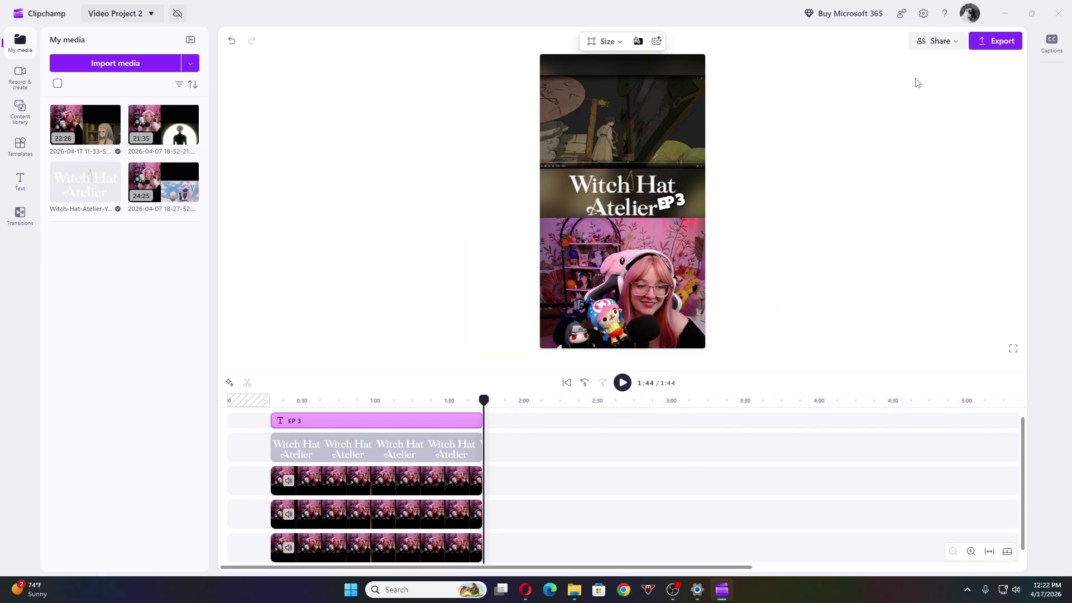
Step: Export the video as Video Project 2 at 1080p, deleting all visual gaps first
{"action": "left_click", "coordinate": [1003, 41]}
{"action": "left_click", "coordinate": [469, 375]}
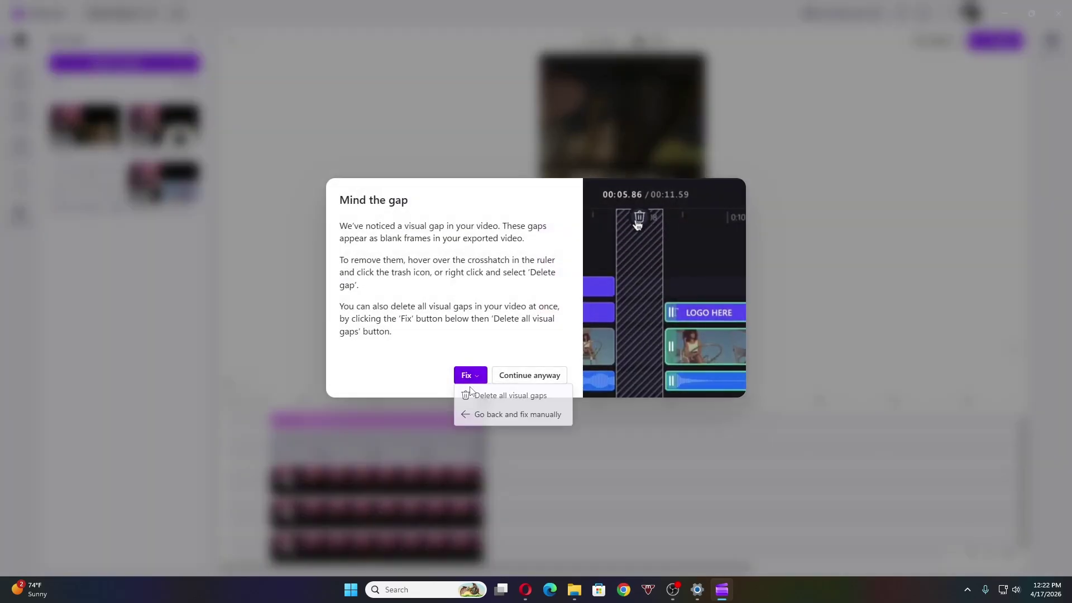
{"action": "left_click", "coordinate": [491, 394]}
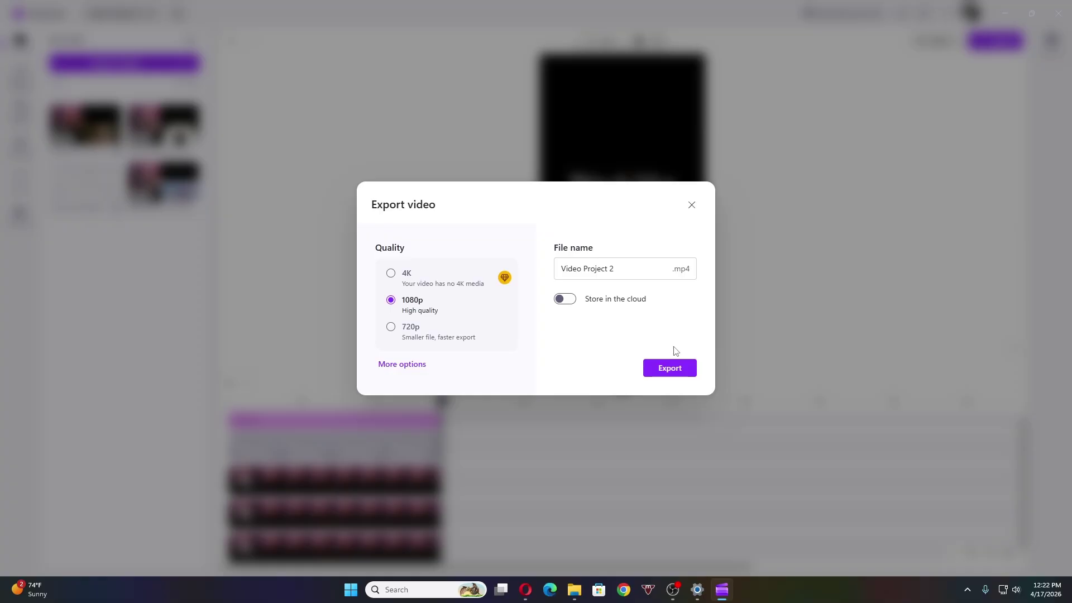
{"action": "left_click", "coordinate": [681, 369]}
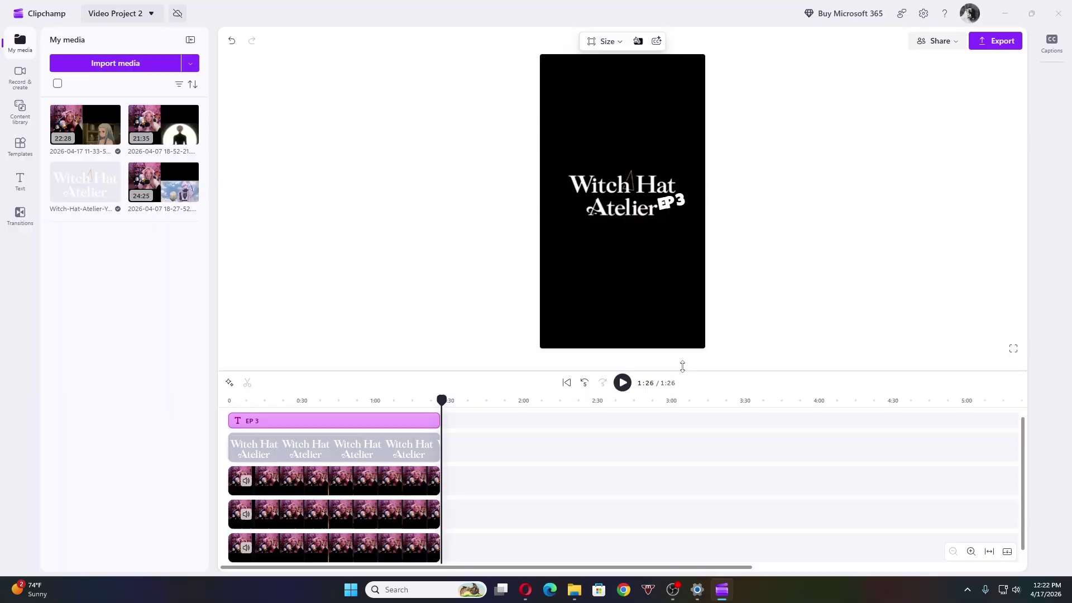